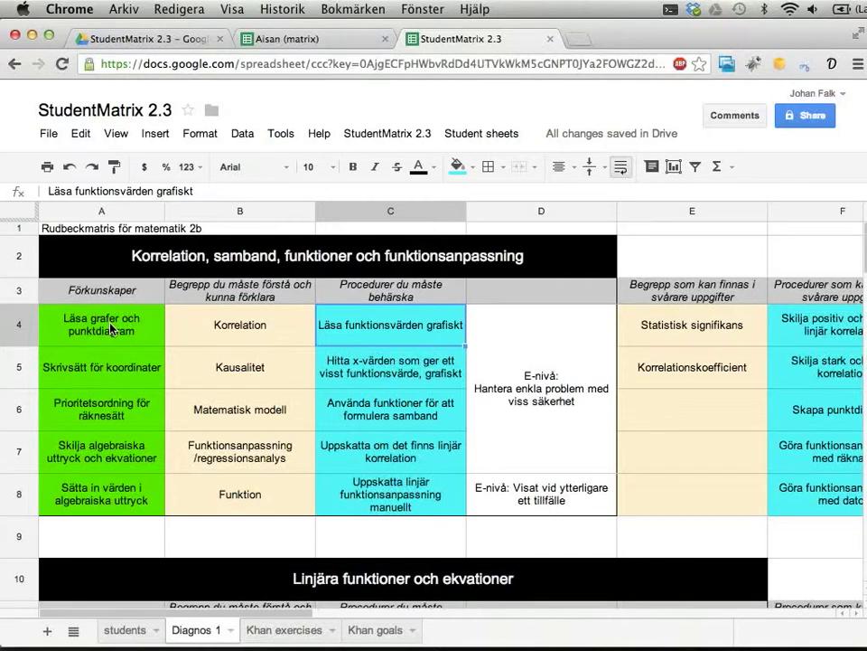
Compare the prerequisite cells A4:A8 in the Diagnos 1 sheet with the same cells in the student's Betygsunderlag sheet
{"action": "left_click", "coordinate": [482, 132]}
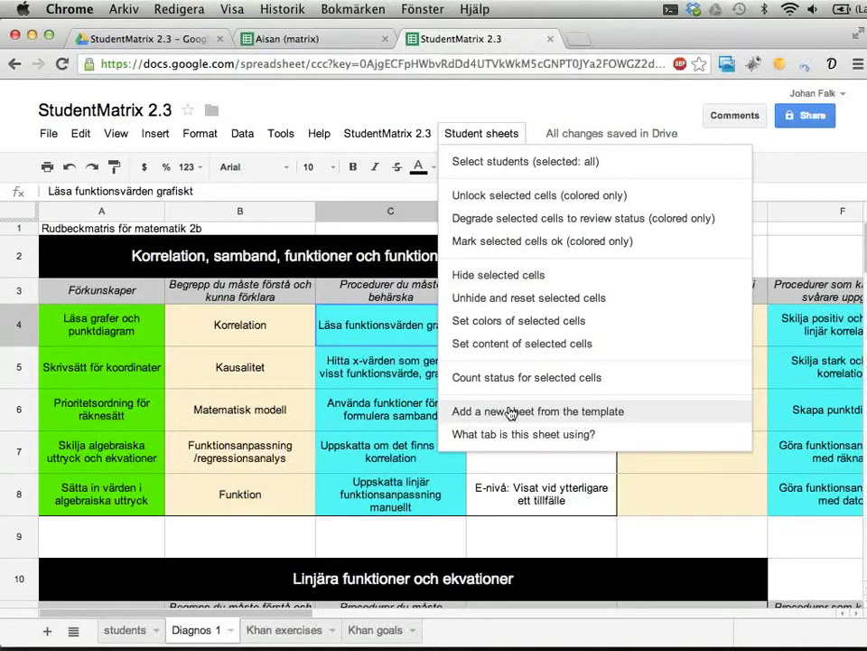
{"action": "left_click", "coordinate": [112, 341]}
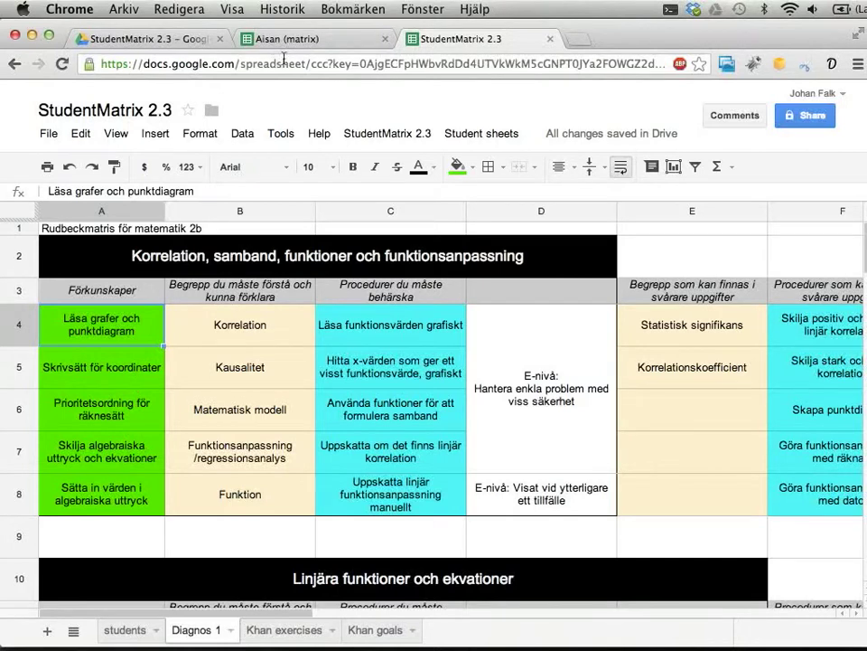
{"action": "left_click", "coordinate": [285, 39]}
{"action": "left_click_drag", "start_coordinate": [127, 325], "coordinate": [120, 481]}
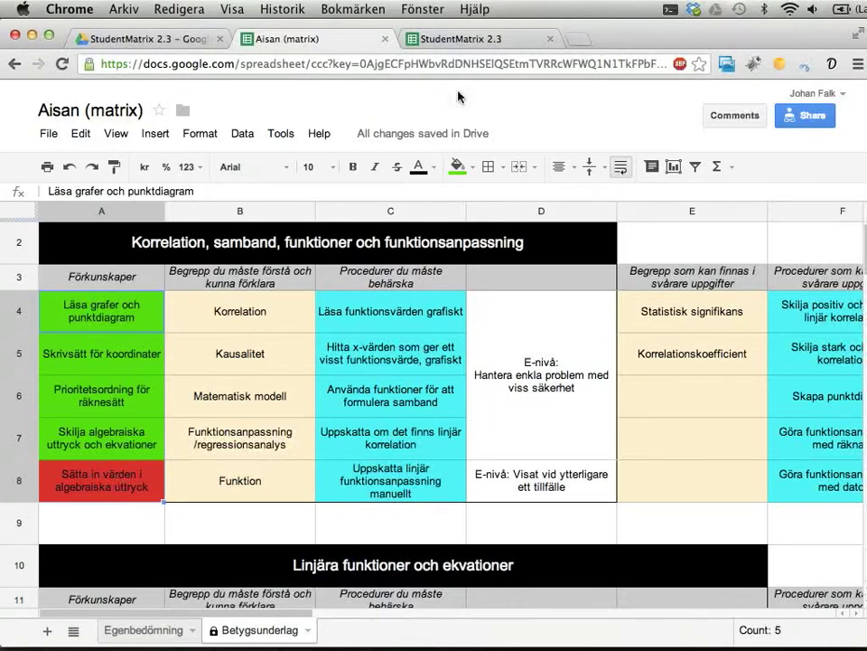
{"action": "left_click", "coordinate": [461, 39]}
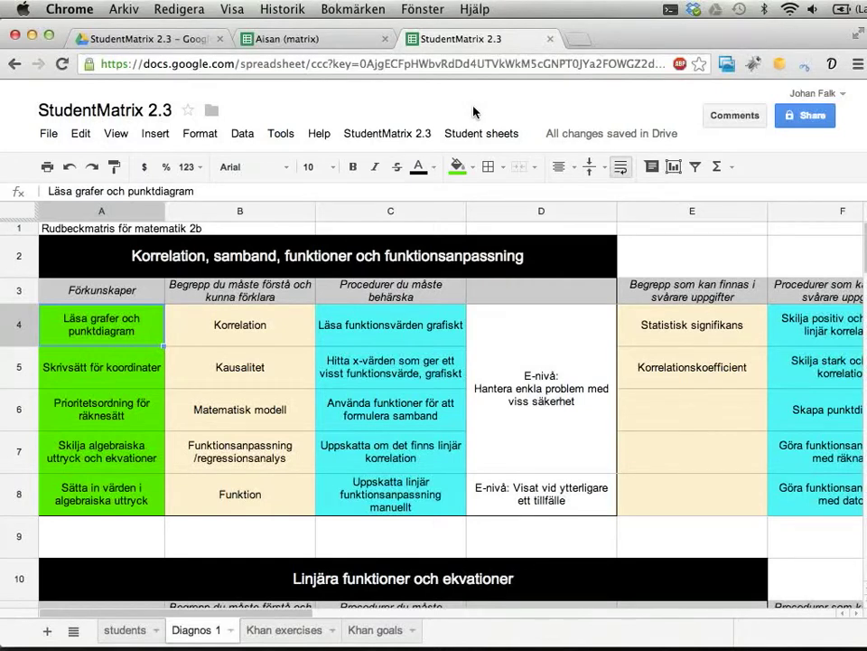
{"action": "left_click", "coordinate": [286, 41]}
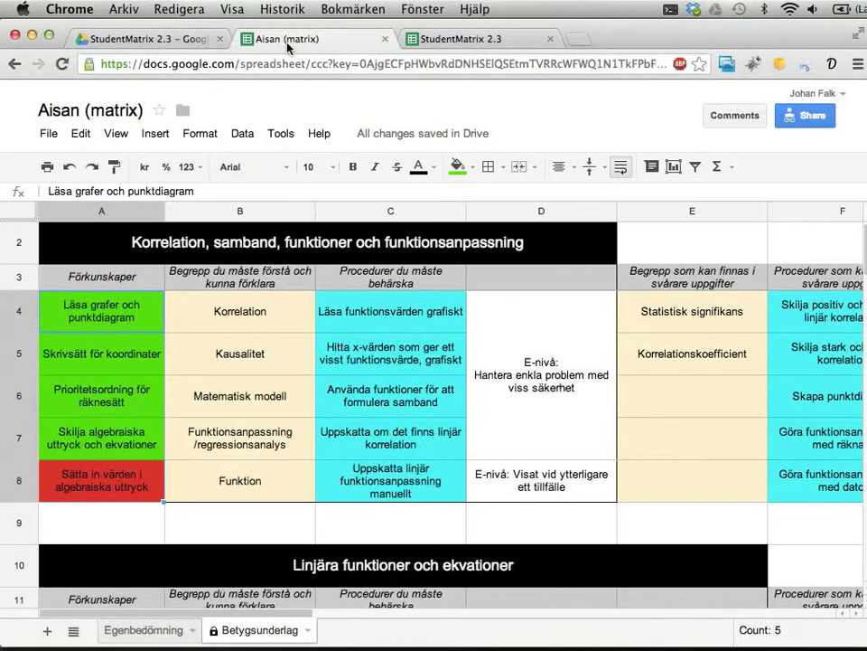
Review the whole Egenbedömning sheet of the student's matrix, from the first section down to Avsnittsövergripande kunskapskrav
{"action": "left_click", "coordinate": [141, 638]}
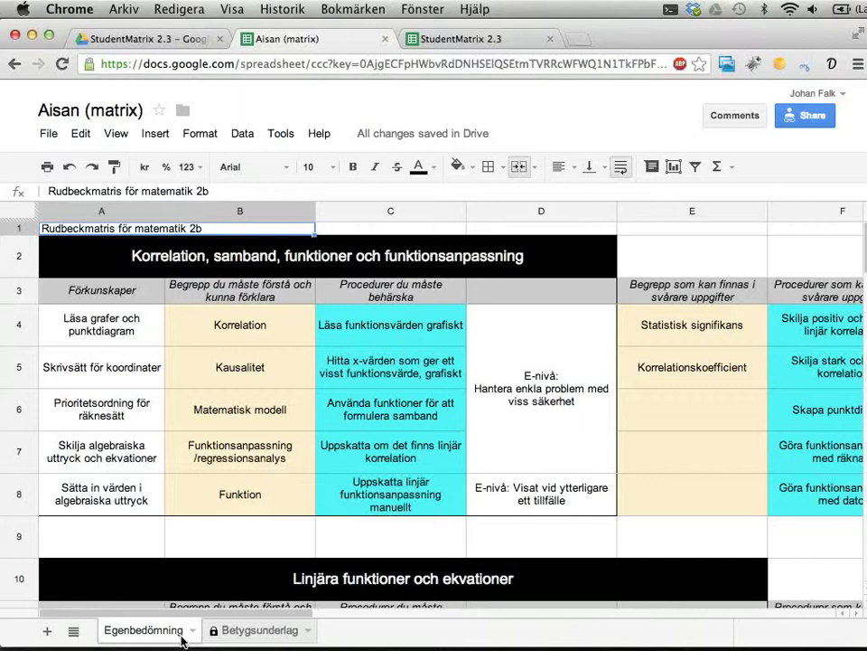
{"action": "key", "text": "super+minus"}
{"action": "key", "text": "super+minus"}
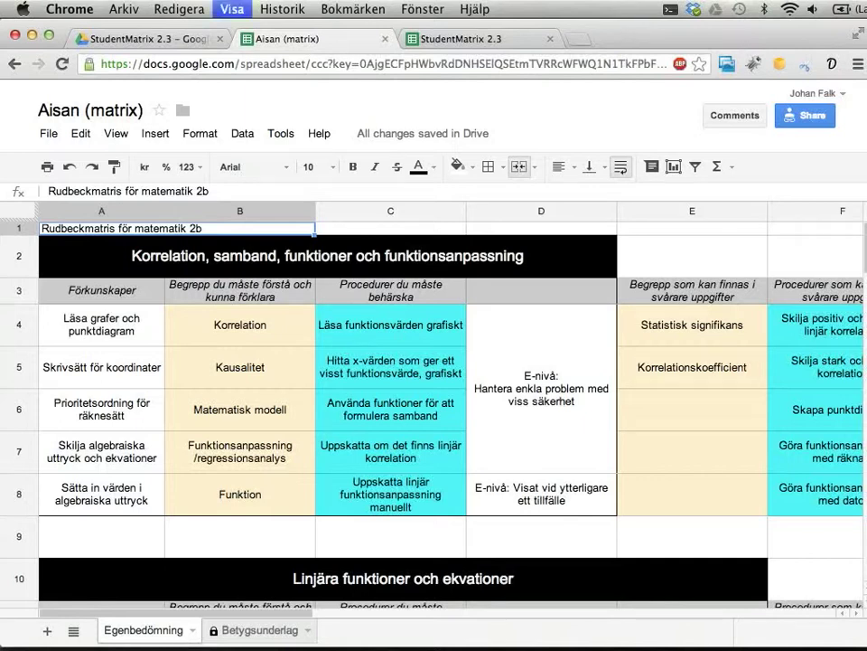
{"action": "key", "text": "super+minus"}
{"action": "key", "text": "super+minus"}
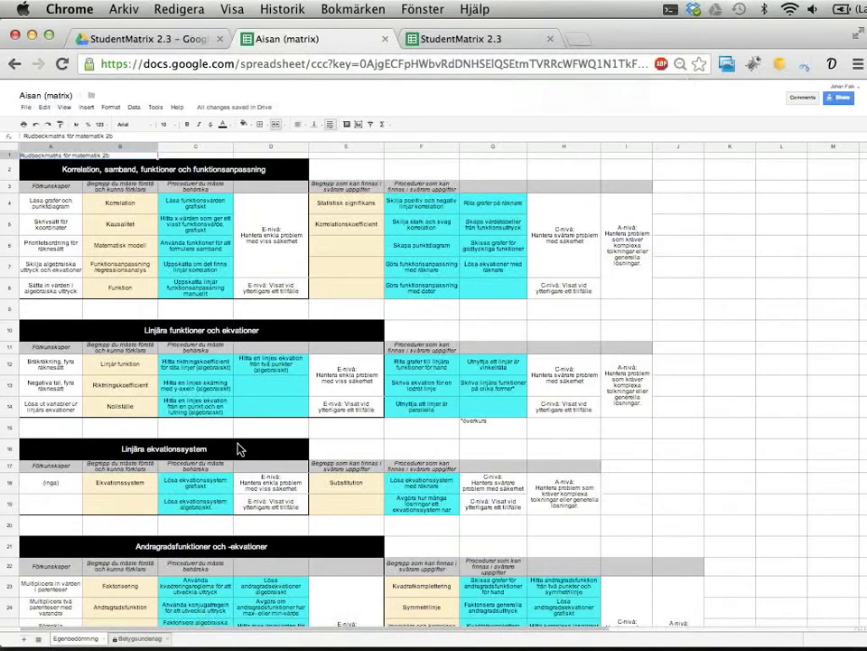
{"action": "scroll", "coordinate": [239, 449], "scroll_direction": "down", "scroll_amount": 15}
{"action": "scroll", "coordinate": [239, 449], "scroll_direction": "down", "scroll_amount": 3}
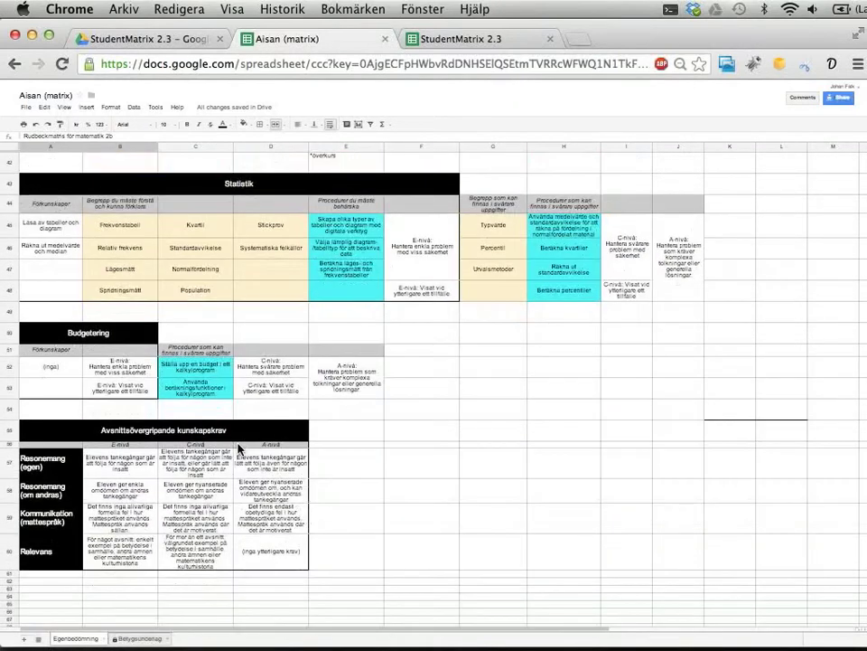
{"action": "scroll", "coordinate": [239, 449], "scroll_direction": "up", "scroll_amount": 15}
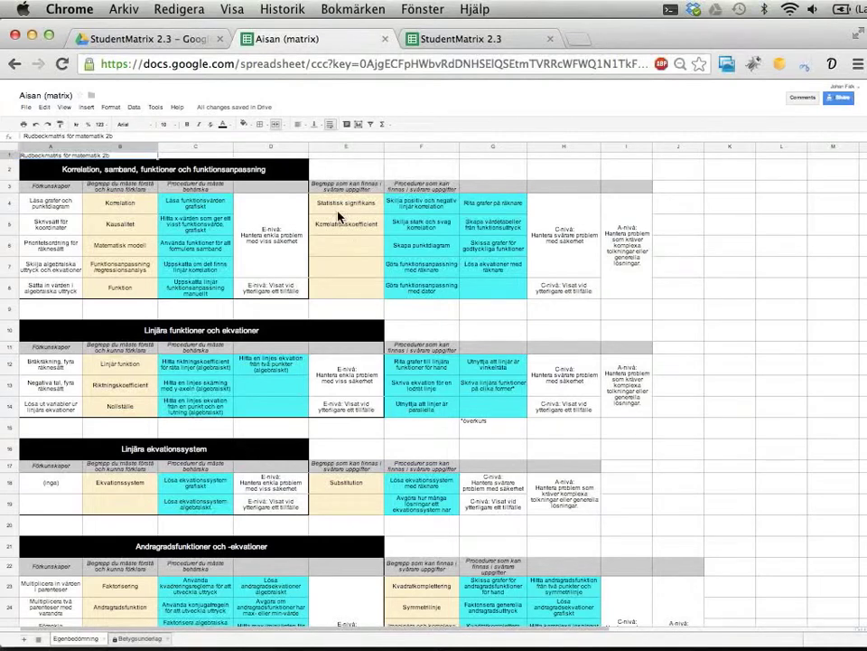
{"action": "key", "text": "super+0"}
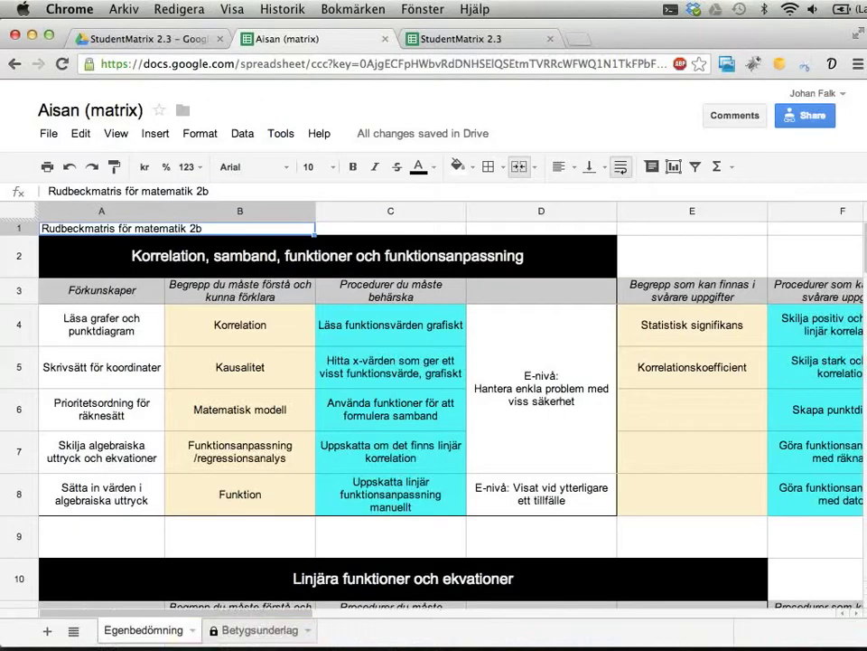
Examine the E-level block, the columns for harder tasks and the Linjära funktioner och ekvationer section in the Egenbedömning sheet
{"action": "left_click_drag", "start_coordinate": [124, 261], "coordinate": [365, 509]}
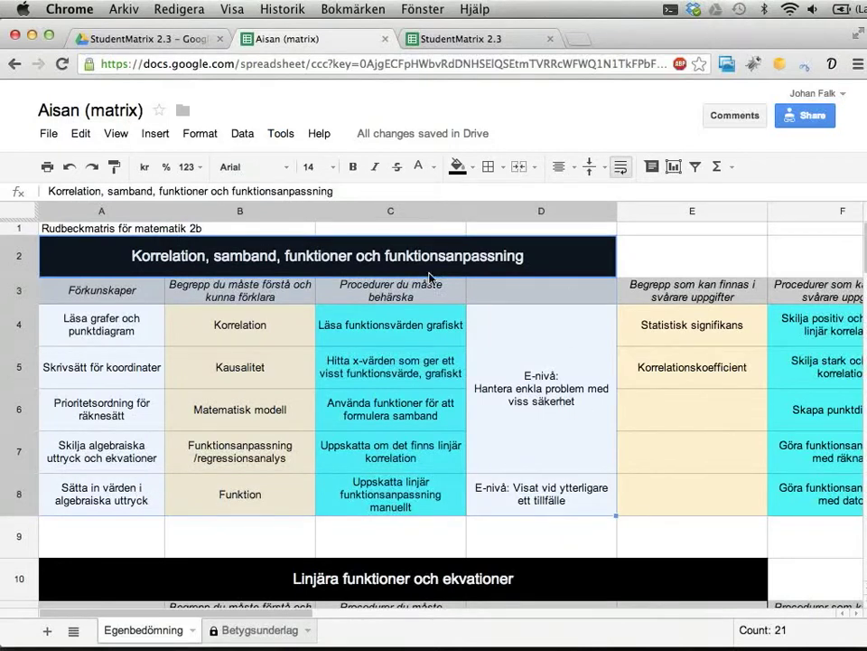
{"action": "left_click", "coordinate": [440, 404]}
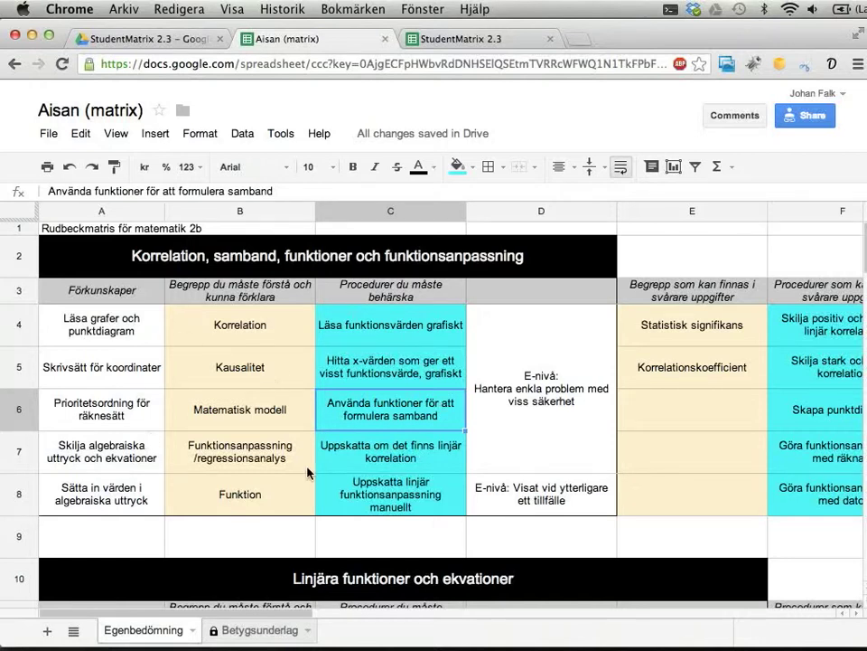
{"action": "scroll", "coordinate": [354, 476], "scroll_direction": "right", "scroll_amount": 10}
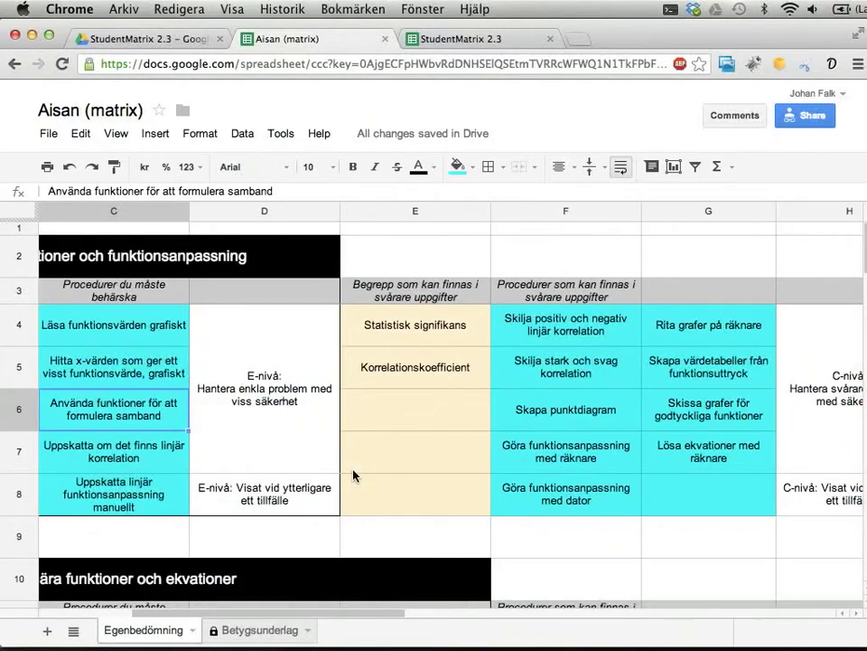
{"action": "left_click_drag", "start_coordinate": [296, 295], "coordinate": [799, 485]}
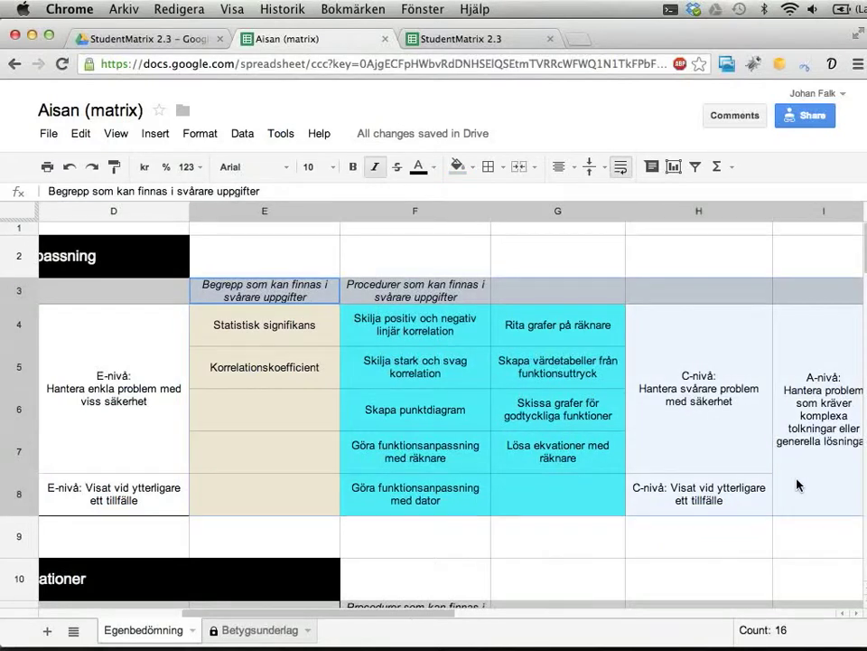
{"action": "scroll", "coordinate": [797, 485], "scroll_direction": "left", "scroll_amount": 10}
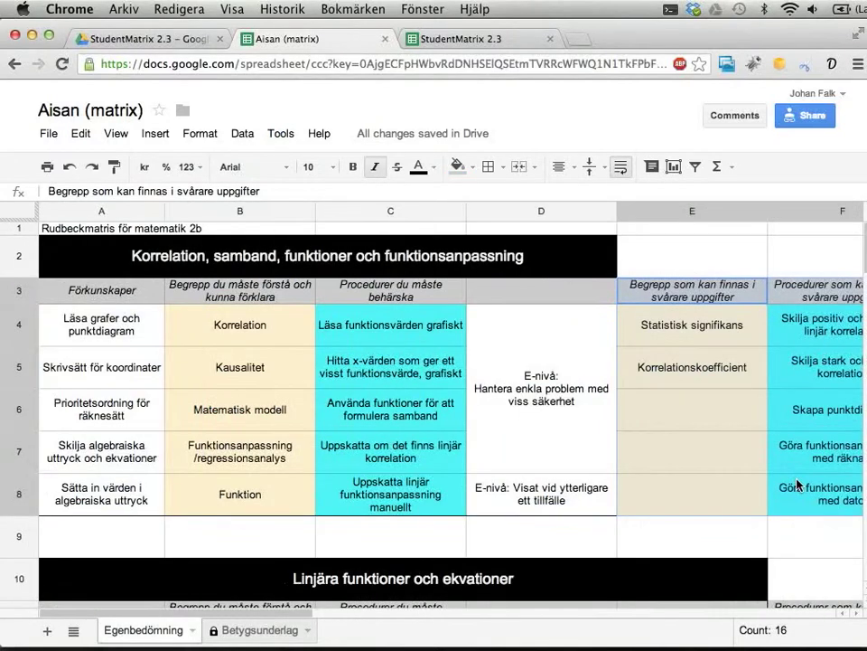
{"action": "scroll", "coordinate": [797, 485], "scroll_direction": "down", "scroll_amount": 7}
{"action": "scroll", "coordinate": [797, 485], "scroll_direction": "up", "scroll_amount": 2}
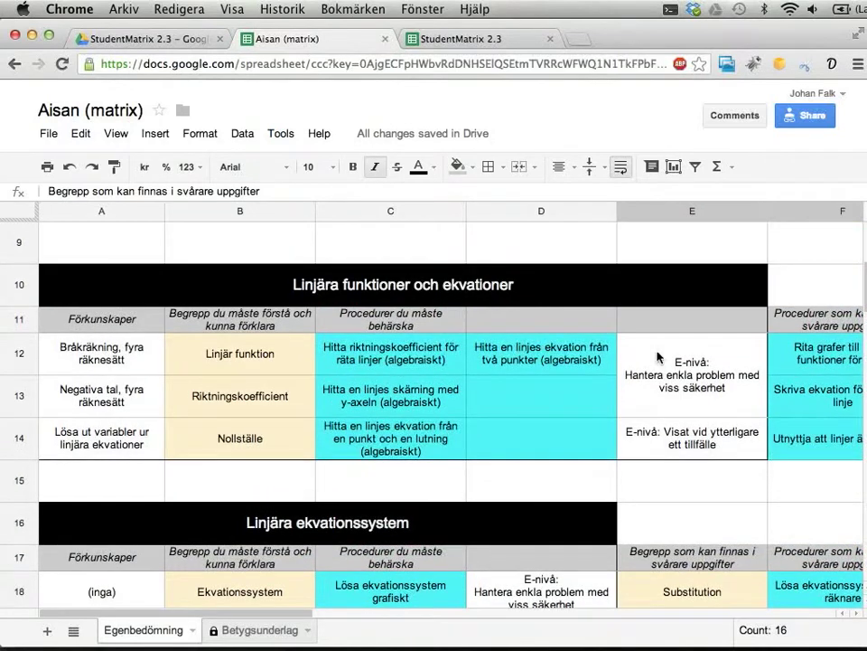
{"action": "left_click_drag", "start_coordinate": [542, 284], "coordinate": [643, 447]}
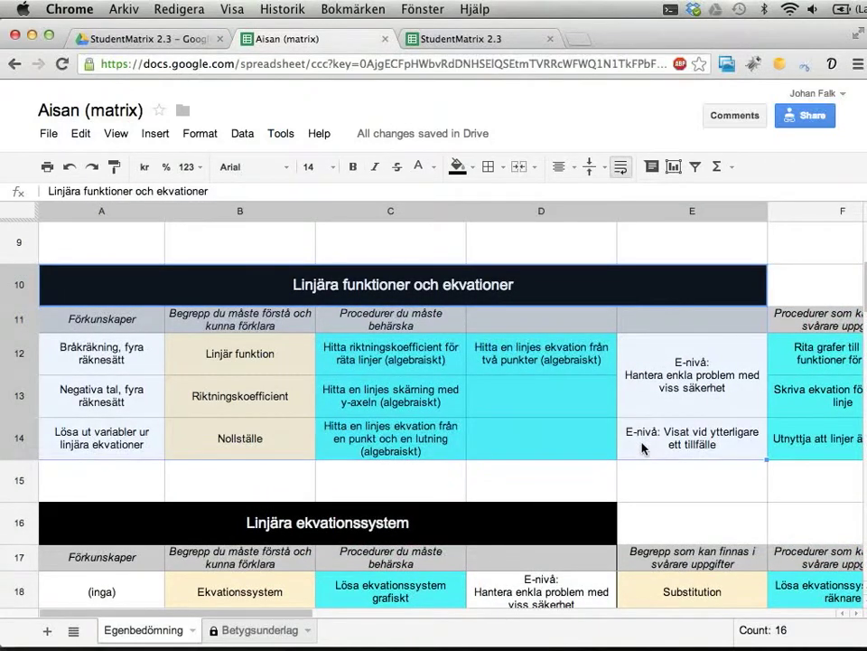
{"action": "scroll", "coordinate": [643, 447], "scroll_direction": "up", "scroll_amount": 5}
{"action": "left_click", "coordinate": [643, 447]}
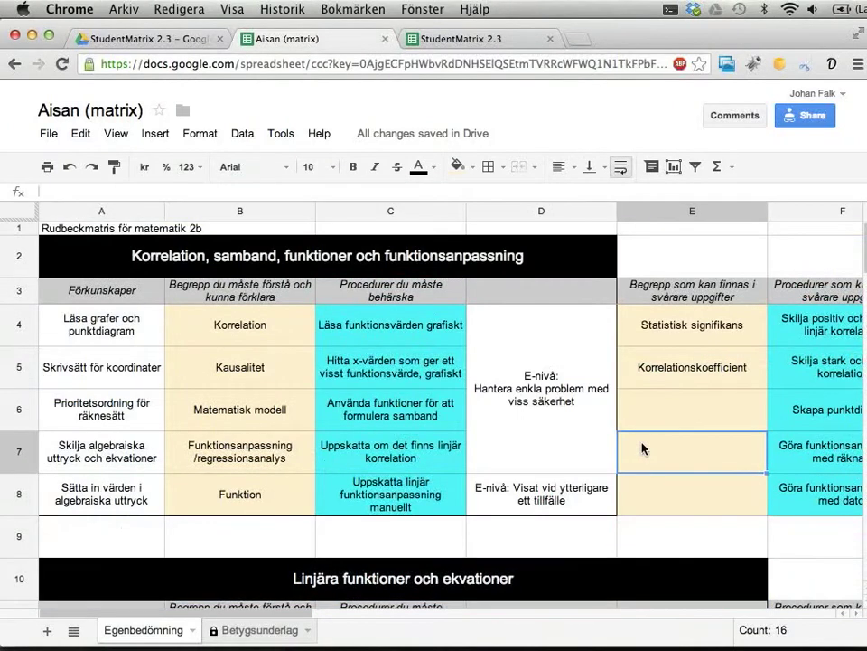
Review the student list and the available student sheet commands in StudentMatrix 2.3, and revisit the student's Egenbedömning sheet
{"action": "left_click", "coordinate": [466, 40]}
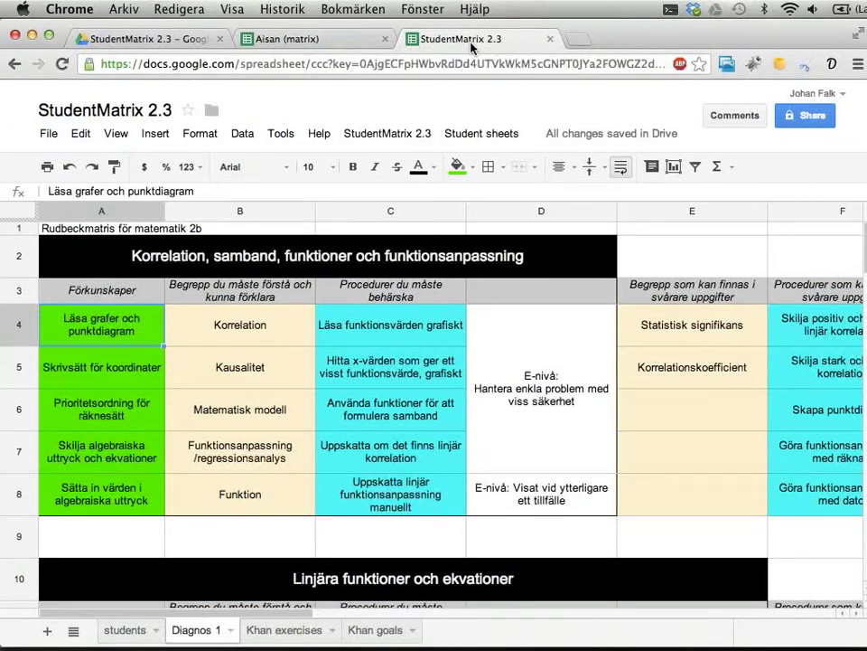
{"action": "left_click", "coordinate": [127, 630]}
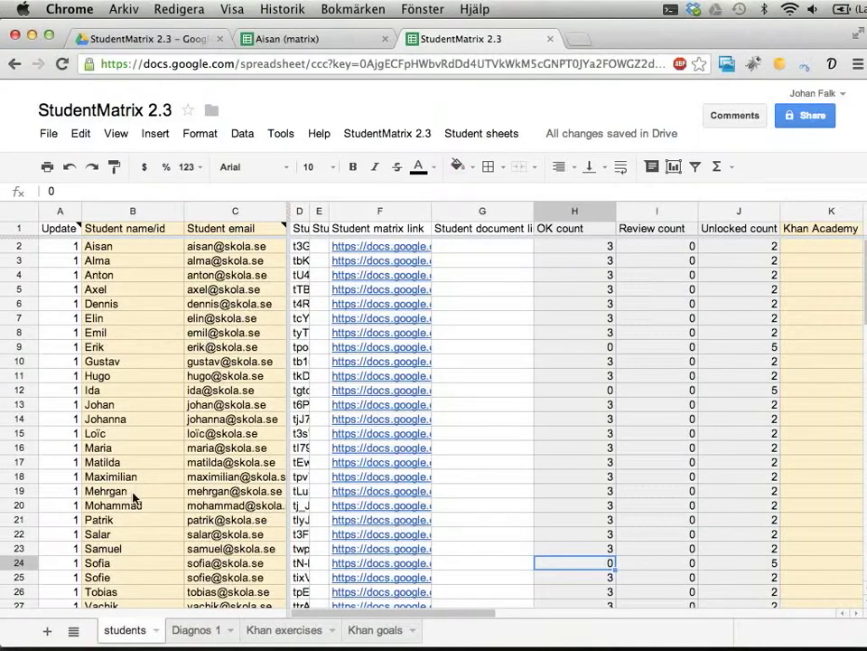
{"action": "scroll", "coordinate": [64, 417], "scroll_direction": "down", "scroll_amount": 2}
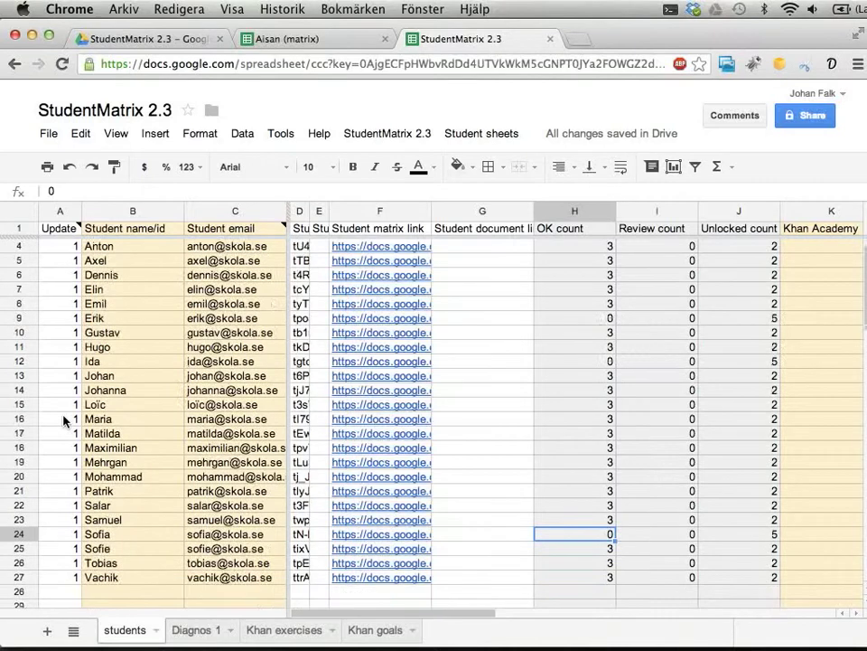
{"action": "scroll", "coordinate": [64, 417], "scroll_direction": "up", "scroll_amount": 2}
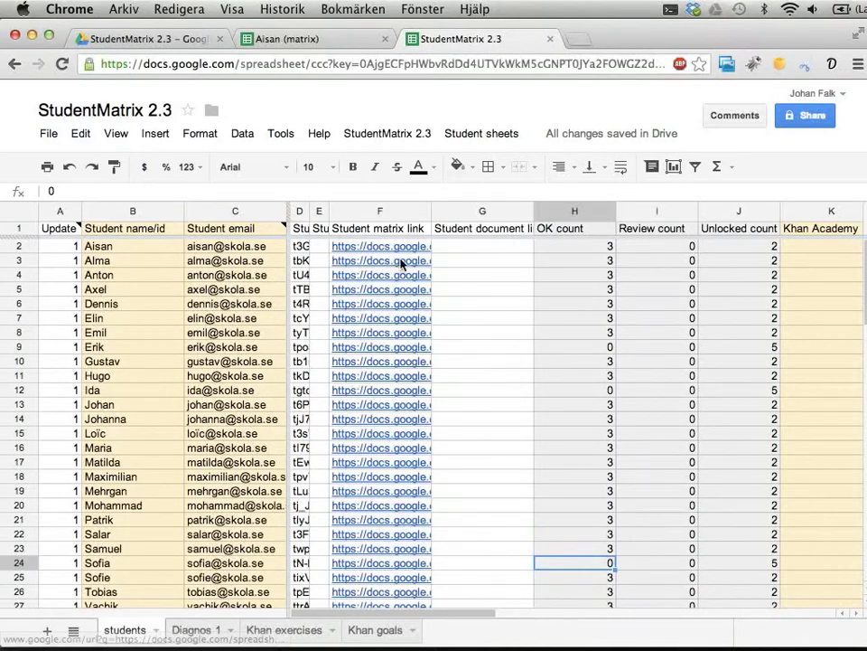
{"action": "left_click", "coordinate": [482, 134]}
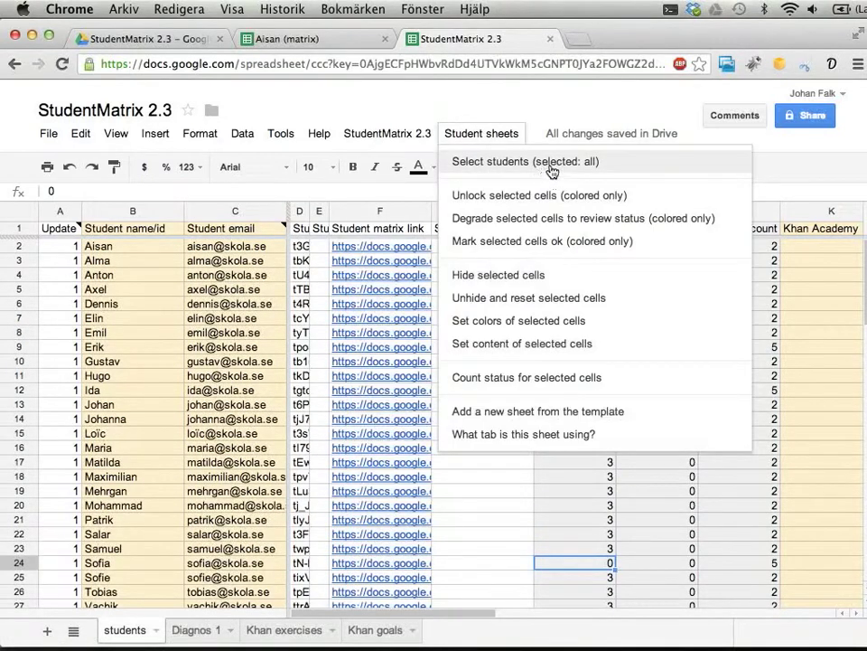
{"action": "left_click", "coordinate": [213, 366]}
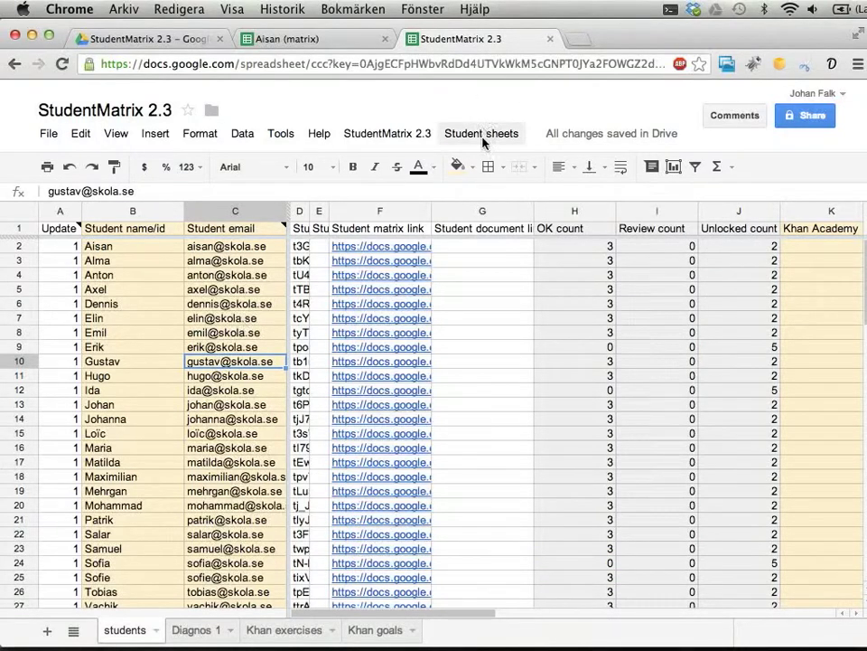
{"action": "left_click", "coordinate": [290, 38]}
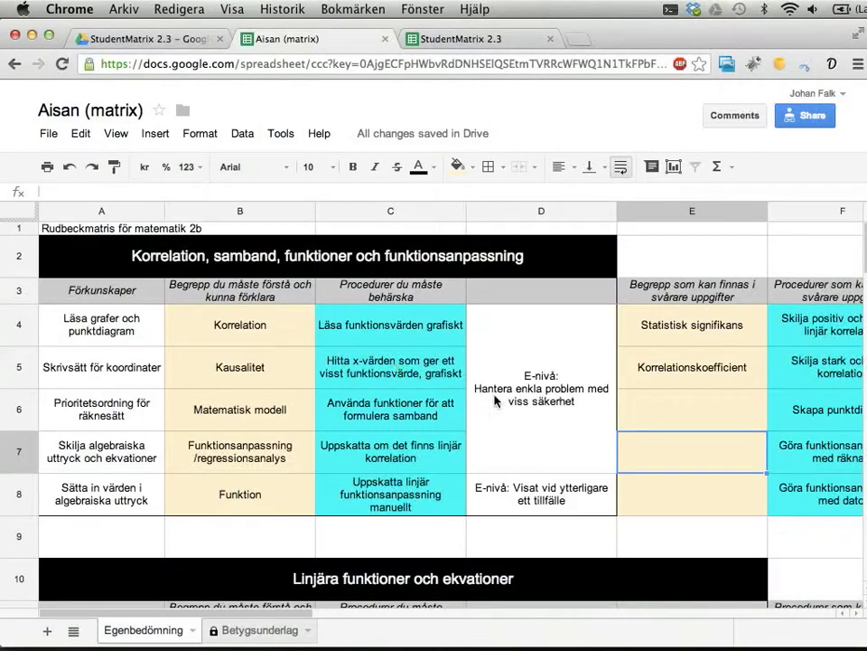
Start adding a new sheet from the template in StudentMatrix 2.3, with Egenbedömning as the tab to copy
{"action": "left_click", "coordinate": [479, 36]}
{"action": "left_click", "coordinate": [462, 135]}
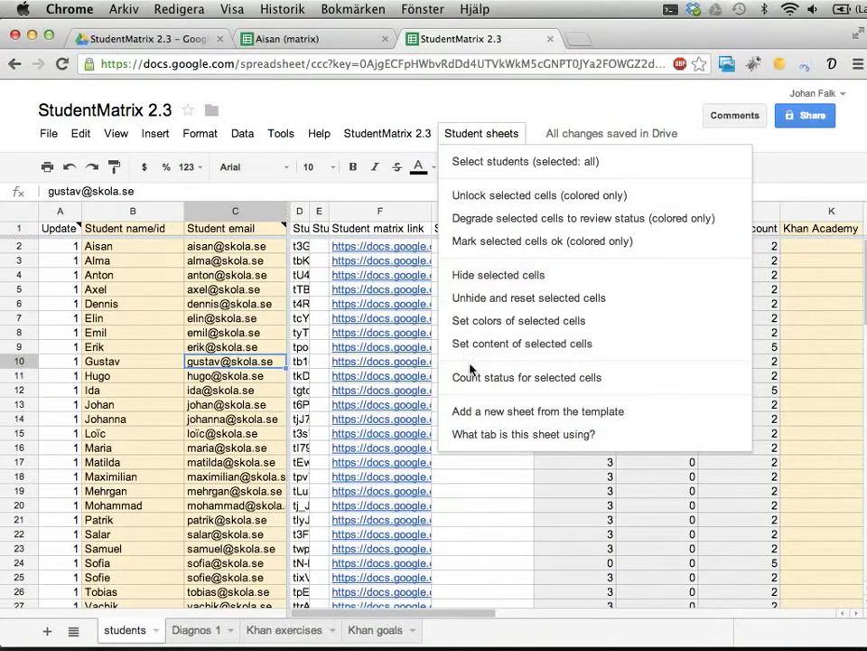
{"action": "left_click", "coordinate": [506, 412]}
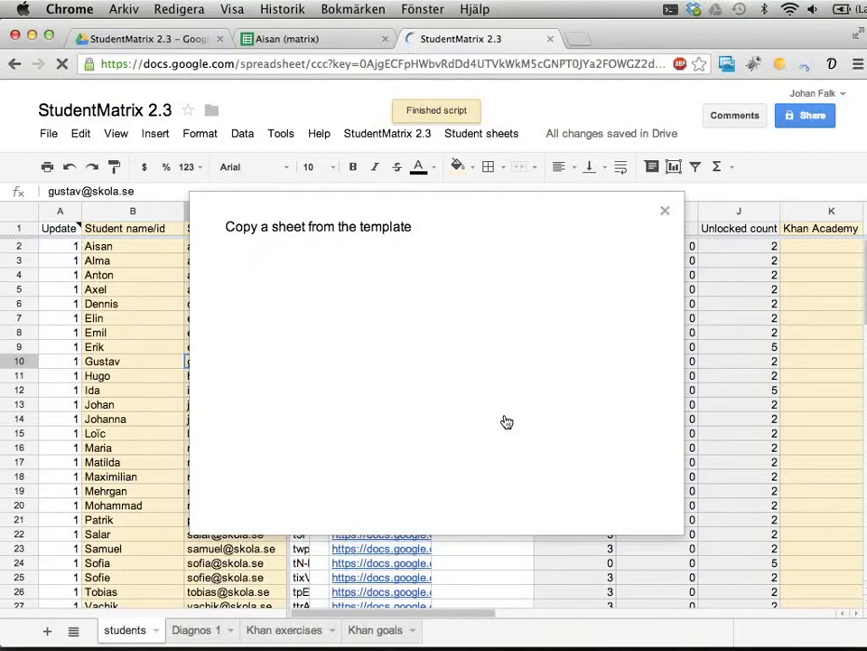
{"action": "left_click", "coordinate": [282, 273]}
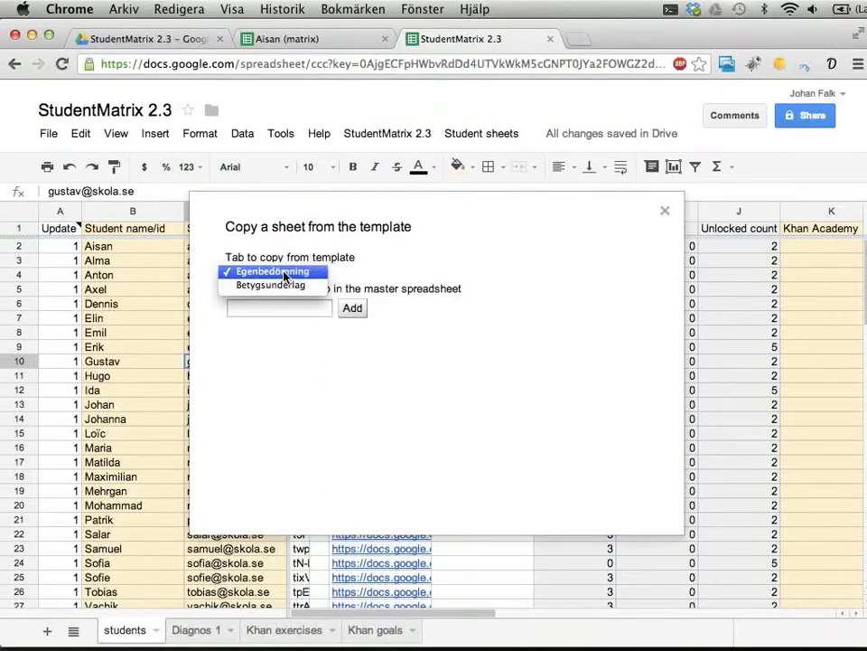
{"action": "left_click", "coordinate": [284, 272]}
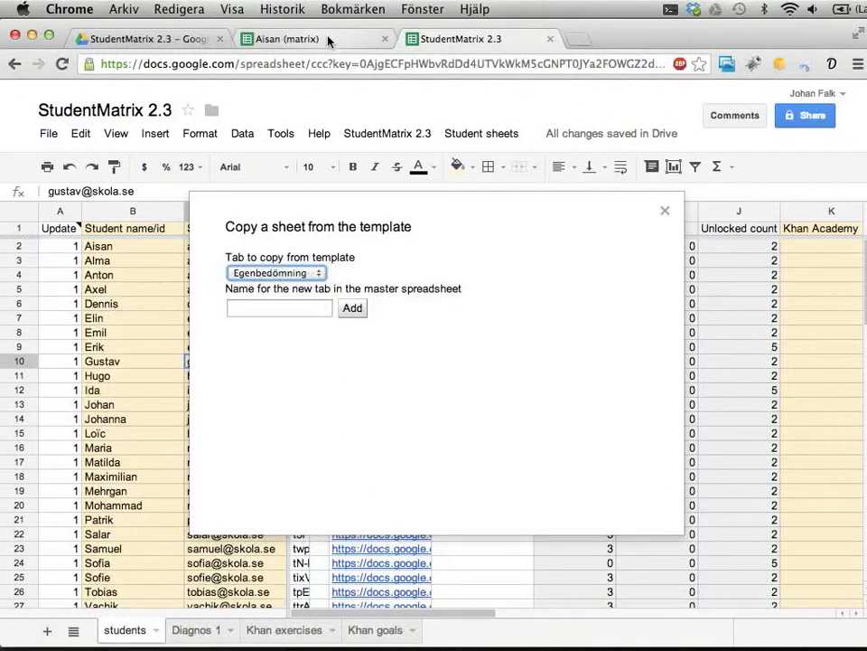
Compare the Betygsunderlag and Egenbedömning sheets in the student's matrix spreadsheet
{"action": "left_click", "coordinate": [329, 42]}
{"action": "left_click", "coordinate": [291, 630]}
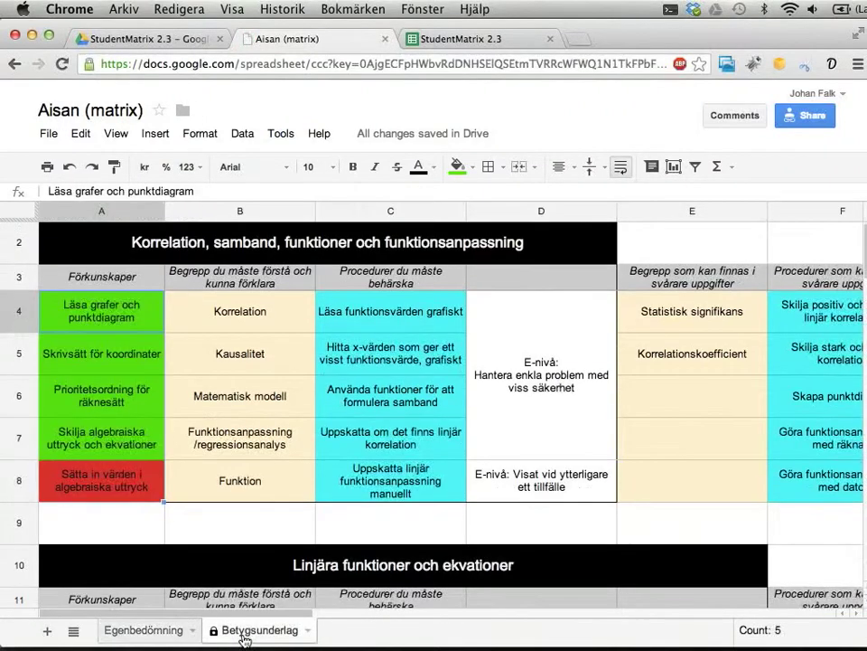
{"action": "scroll", "coordinate": [366, 468], "scroll_direction": "down", "scroll_amount": 10}
{"action": "scroll", "coordinate": [372, 465], "scroll_direction": "up", "scroll_amount": 10}
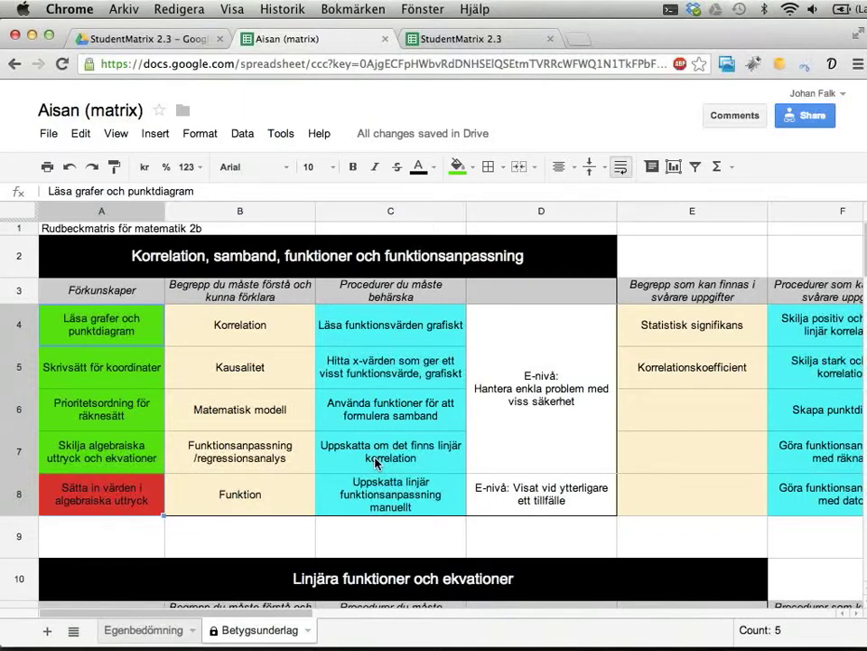
{"action": "left_click", "coordinate": [142, 633]}
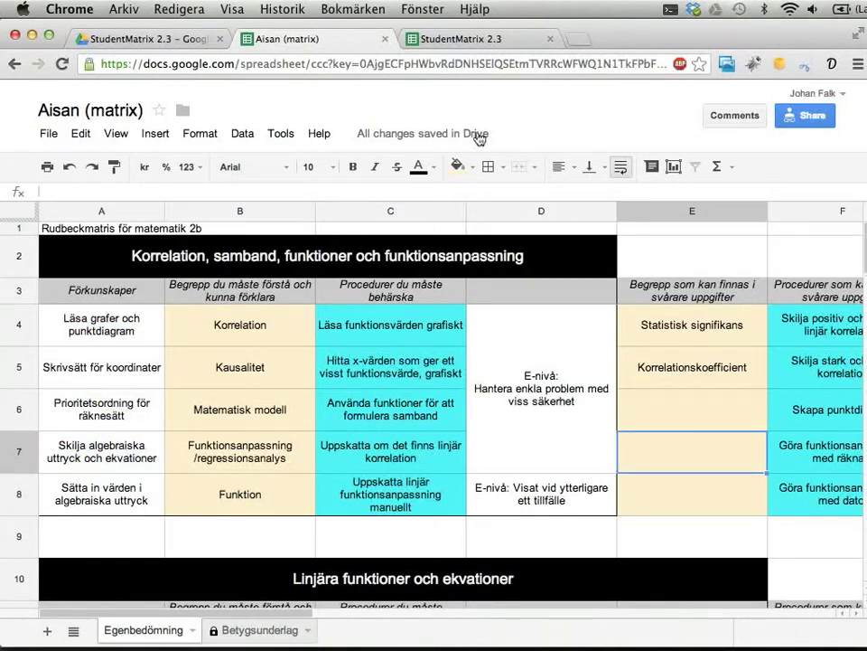
Add a sheet named "Visa och göm" to StudentMatrix 2.3 from the Egenbedömning template tab
{"action": "left_click", "coordinate": [493, 40]}
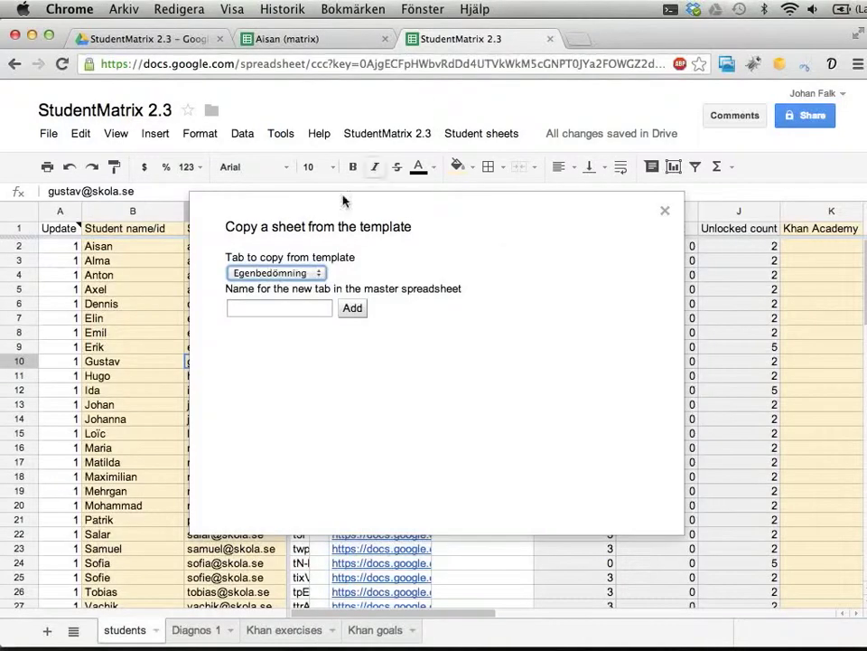
{"action": "left_click", "coordinate": [264, 307]}
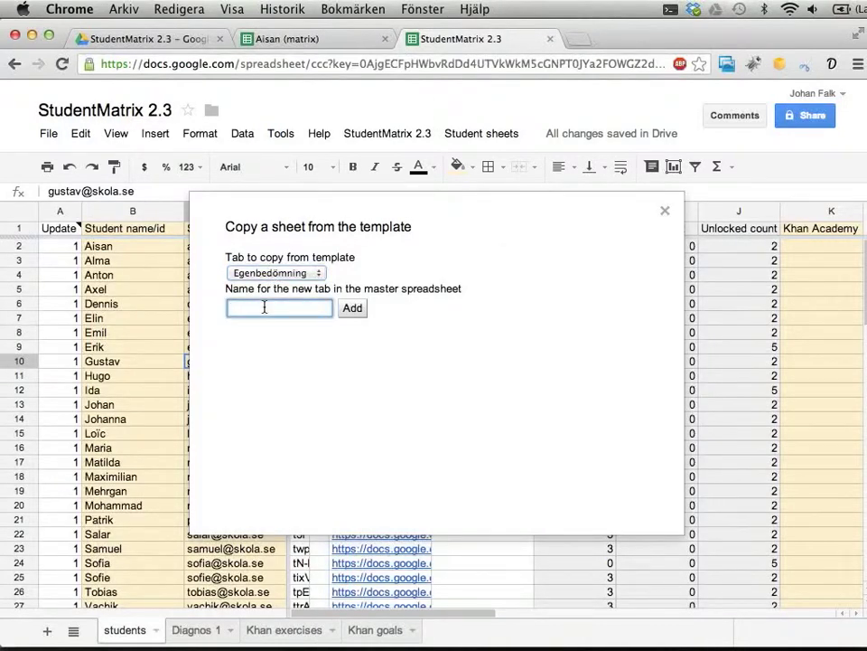
{"action": "type", "text": "Visa och göm"}
{"action": "left_click", "coordinate": [353, 313]}
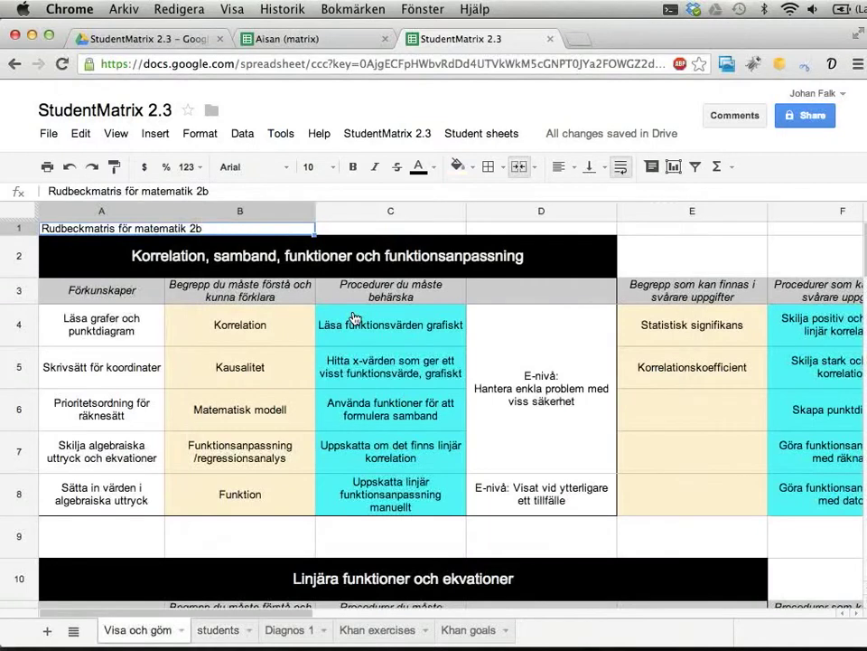
Place the Visa och göm sheet directly after the students sheet and reopen it
{"action": "left_click_drag", "start_coordinate": [131, 638], "coordinate": [166, 634]}
{"action": "left_click", "coordinate": [153, 637]}
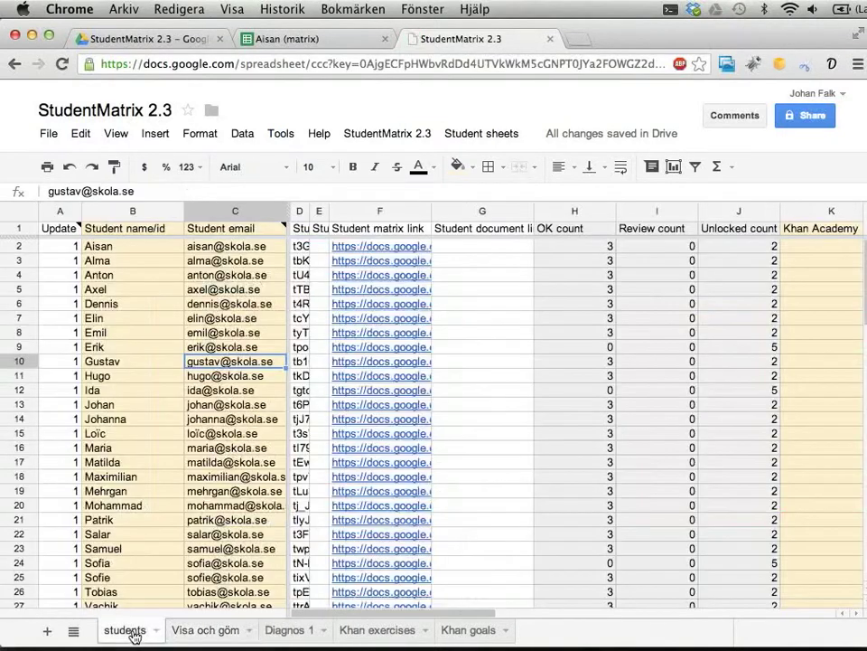
{"action": "left_click", "coordinate": [207, 631]}
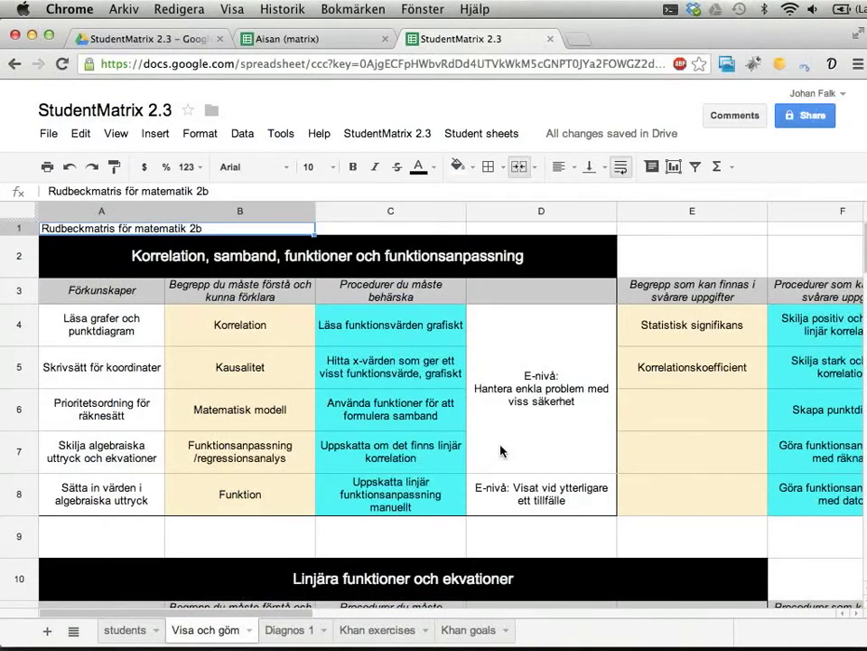
Hide the harder-task and C- and A-level cells E3:I8 of the first topic in all students' sheets
{"action": "left_click", "coordinate": [698, 294]}
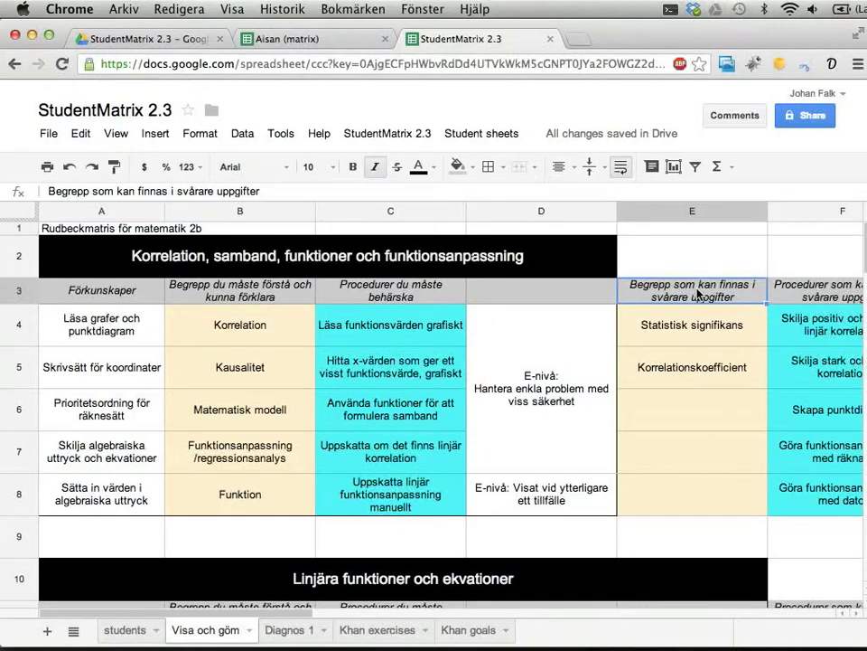
{"action": "key", "text": "Right"}
{"action": "key", "text": "Right"}
{"action": "key", "text": "Right"}
{"action": "key", "text": "Right"}
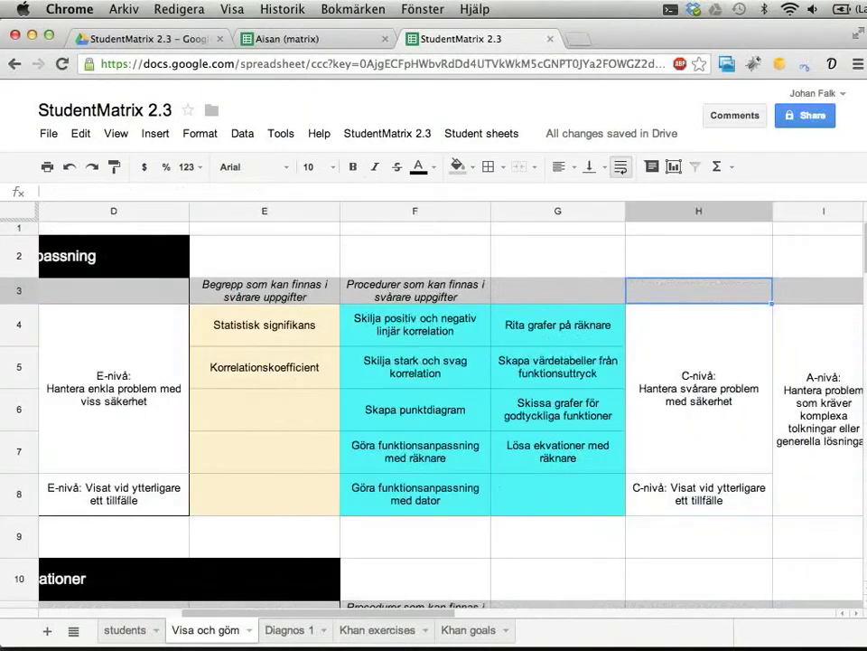
{"action": "key", "text": "Left"}
{"action": "key", "text": "Left"}
{"action": "key", "text": "Left"}
{"action": "key", "text": "Left"}
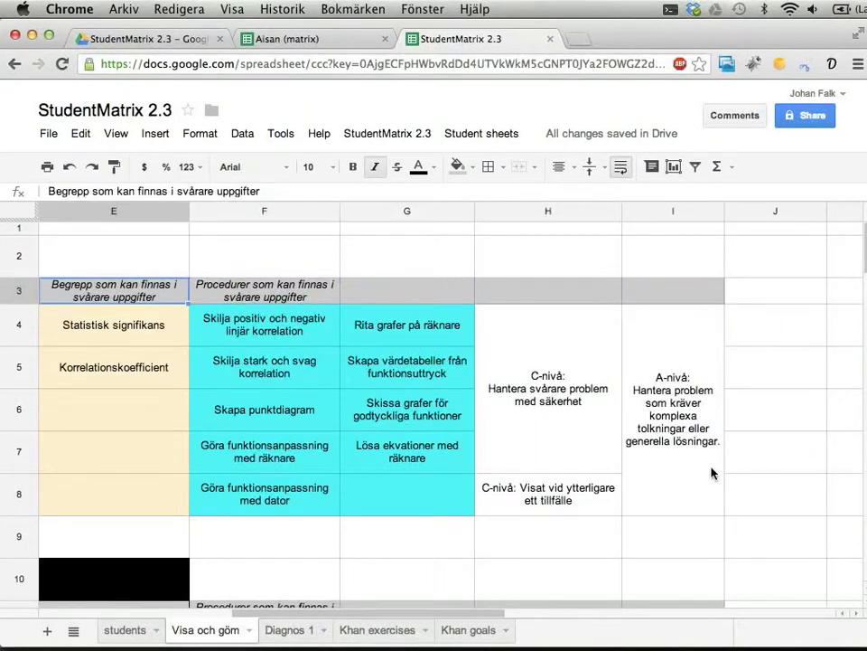
{"action": "left_click", "coordinate": [692, 479], "text": "shift"}
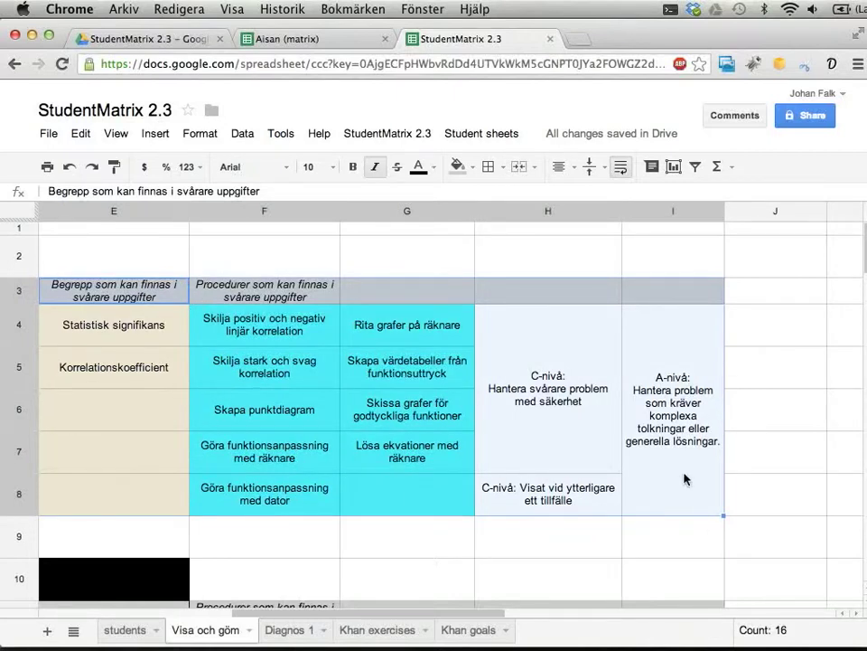
{"action": "left_click", "coordinate": [479, 134]}
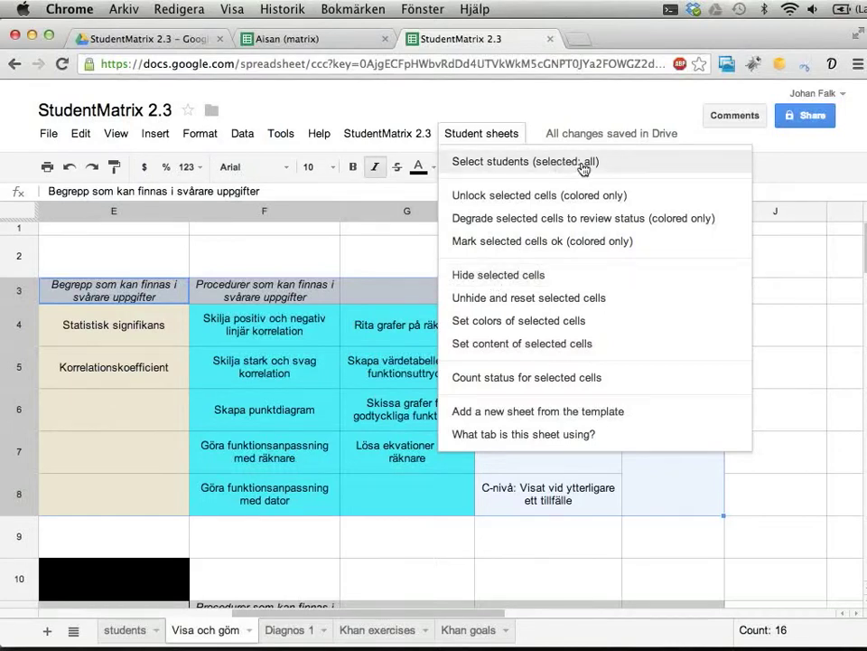
{"action": "left_click", "coordinate": [543, 275]}
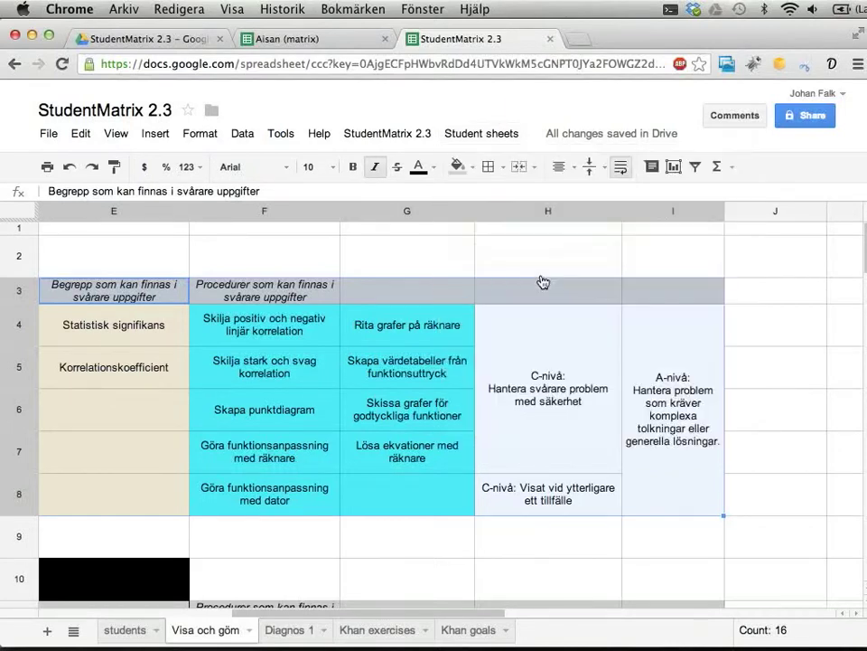
Look through columns E to I of the first topic in the student's Egenbedömning sheet
{"action": "left_click", "coordinate": [311, 38]}
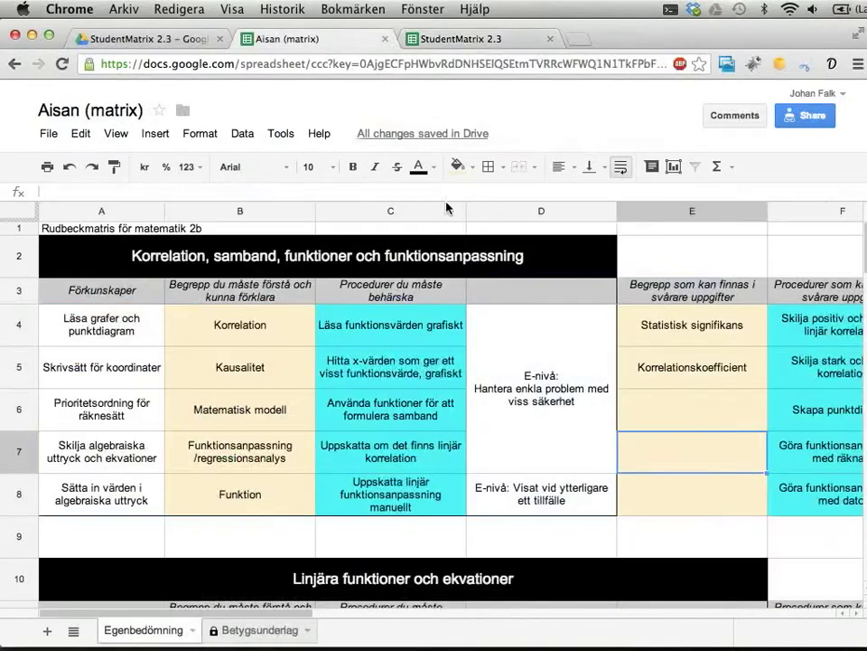
{"action": "left_click", "coordinate": [647, 543]}
{"action": "scroll", "coordinate": [647, 544], "scroll_direction": "right", "scroll_amount": 5}
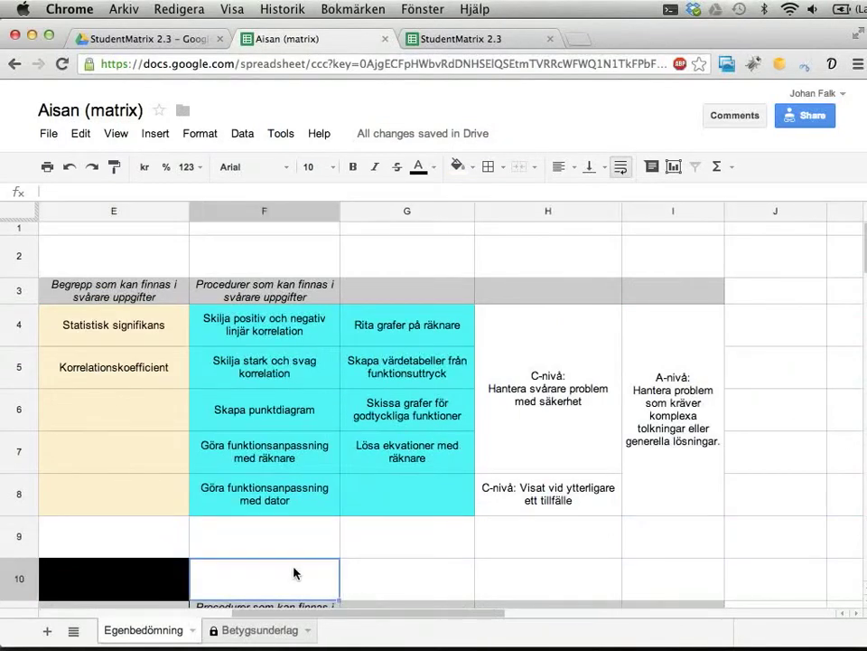
{"action": "scroll", "coordinate": [293, 573], "scroll_direction": "left", "scroll_amount": 2}
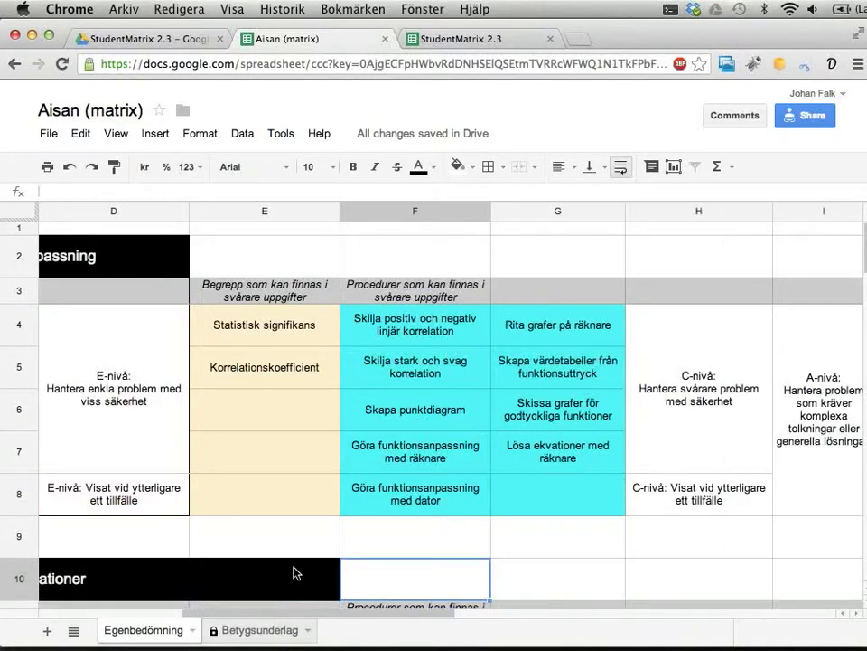
Recheck the student's Egenbedömning sheet, comparing the area E3:I8 with the E-level part of the first topic
{"action": "left_click", "coordinate": [450, 42]}
{"action": "left_click", "coordinate": [344, 40]}
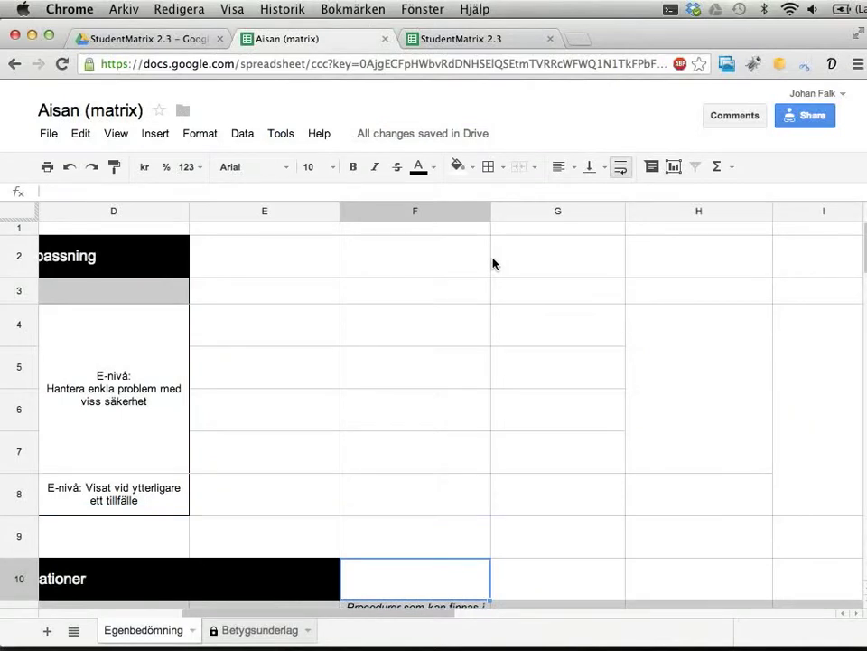
{"action": "left_click", "coordinate": [686, 407]}
{"action": "key", "text": "Right"}
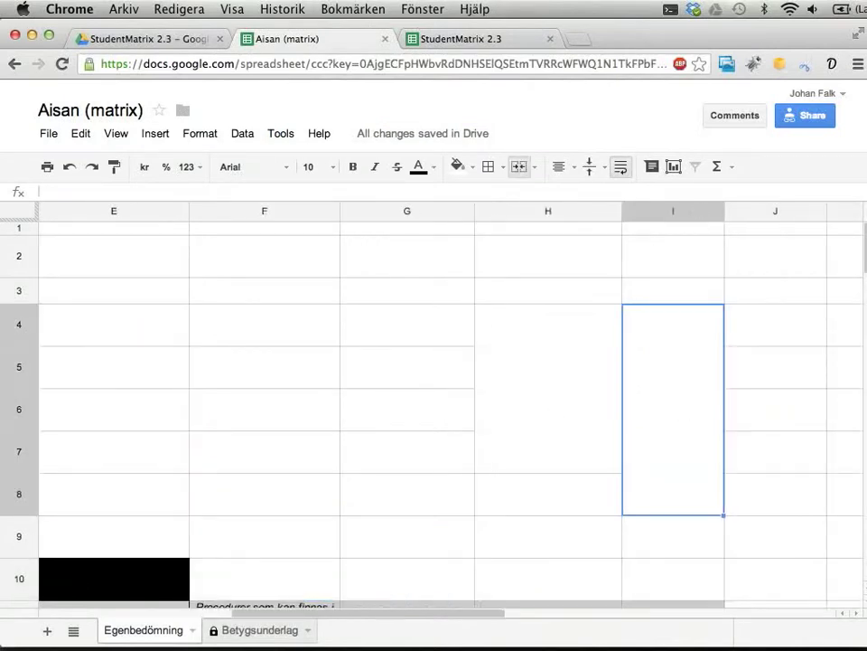
{"action": "key", "text": "Left"}
{"action": "key", "text": "Right"}
{"action": "key", "text": "Left"}
{"action": "key", "text": "Left"}
{"action": "key", "text": "Left"}
{"action": "key", "text": "Left"}
{"action": "key", "text": "Left"}
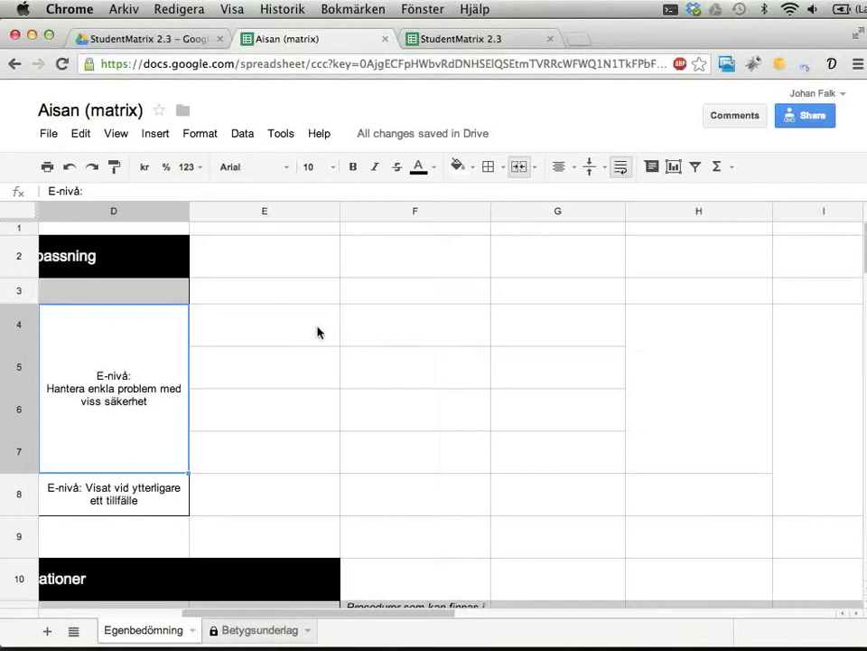
{"action": "scroll", "coordinate": [304, 337], "scroll_direction": "left", "scroll_amount": 5}
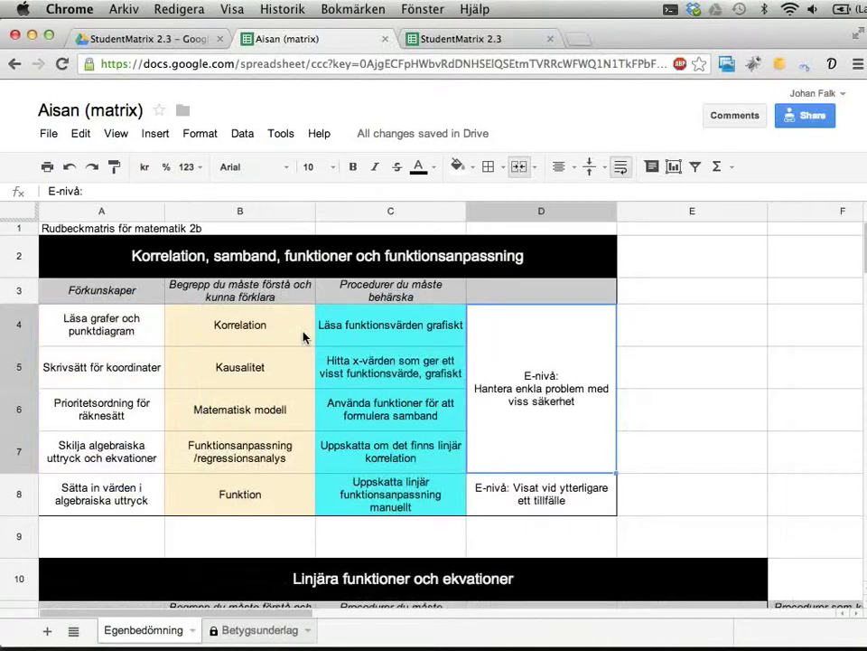
Select the Visa och göm range from the Linjära funktioner och ekvationer heading in row 10 through L54
{"action": "left_click", "coordinate": [502, 38]}
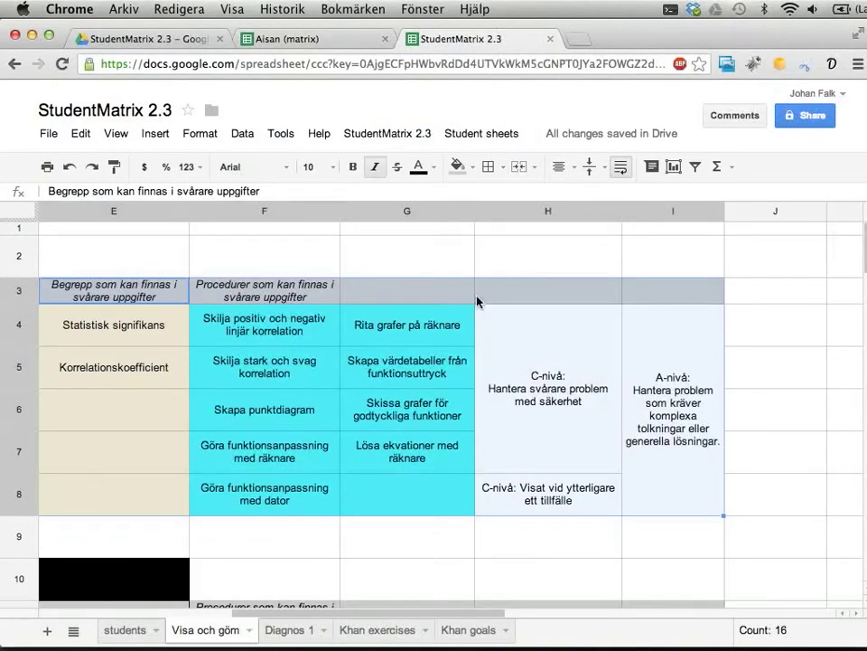
{"action": "scroll", "coordinate": [344, 386], "scroll_direction": "left", "scroll_amount": 5}
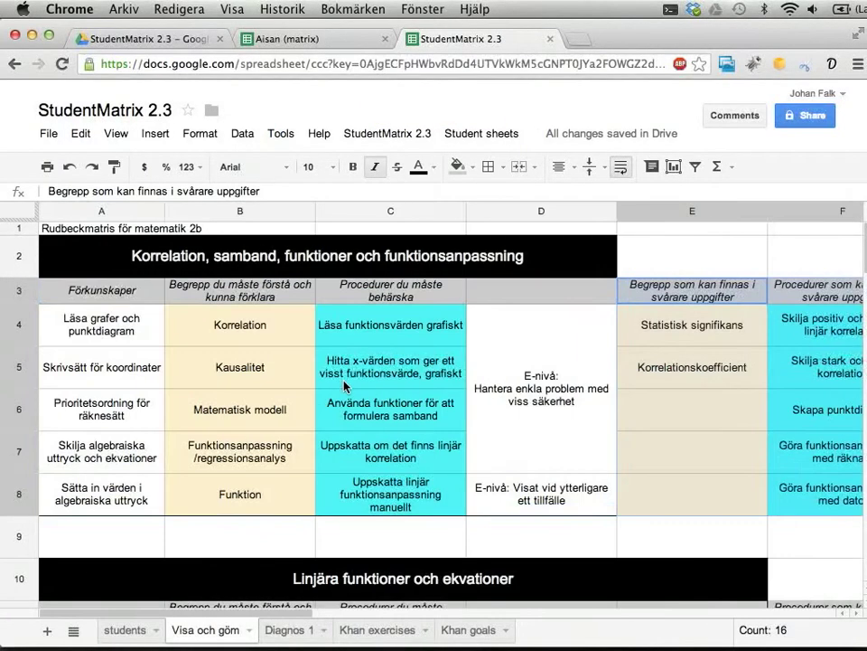
{"action": "left_click", "coordinate": [186, 587]}
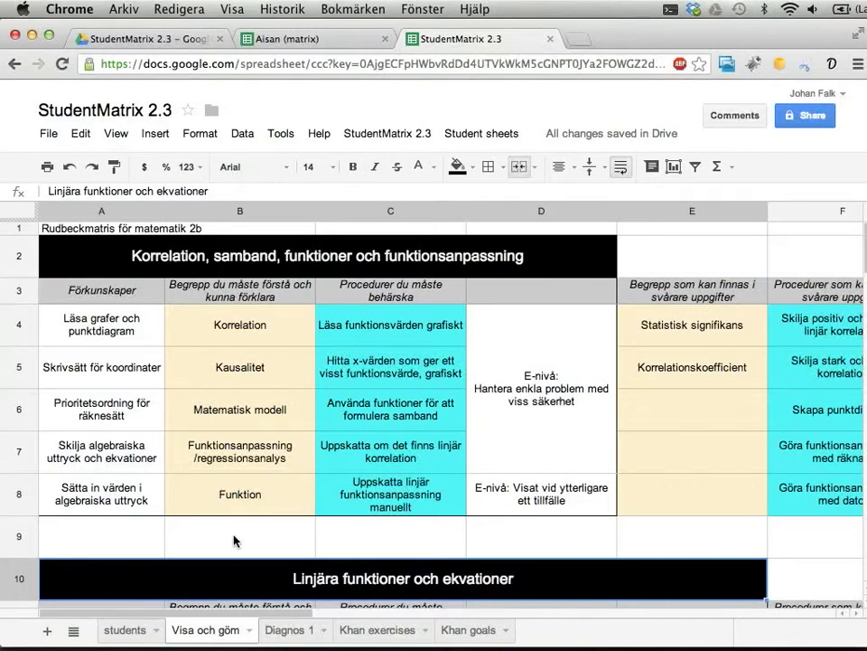
{"action": "scroll", "coordinate": [234, 540], "scroll_direction": "down", "scroll_amount": 15}
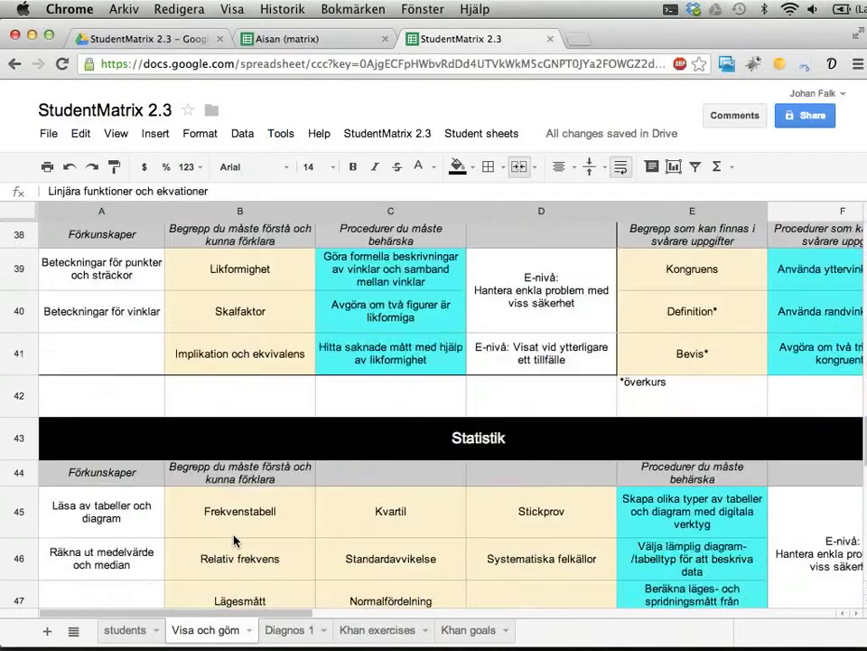
{"action": "scroll", "coordinate": [234, 540], "scroll_direction": "down", "scroll_amount": 10}
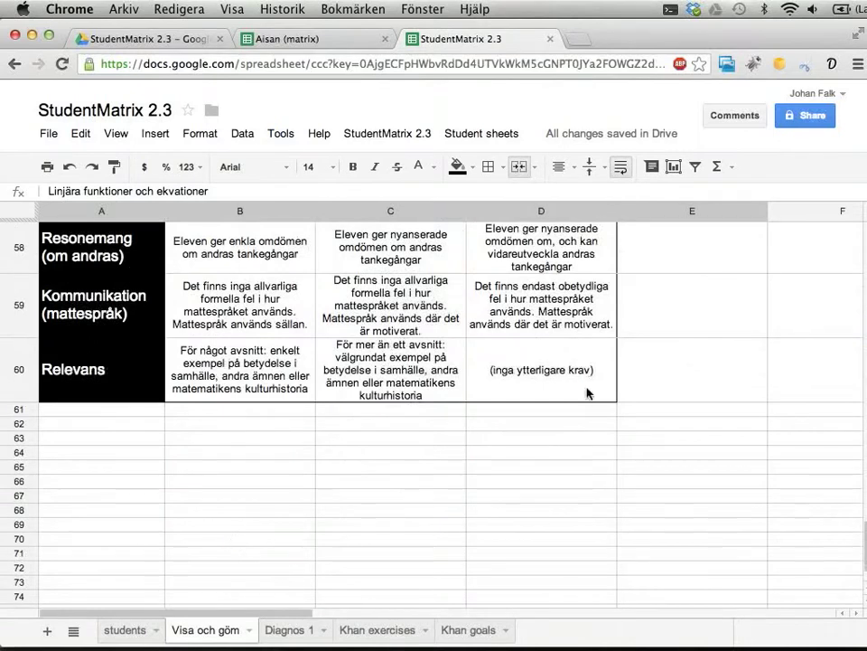
{"action": "scroll", "coordinate": [590, 380], "scroll_direction": "up", "scroll_amount": 3}
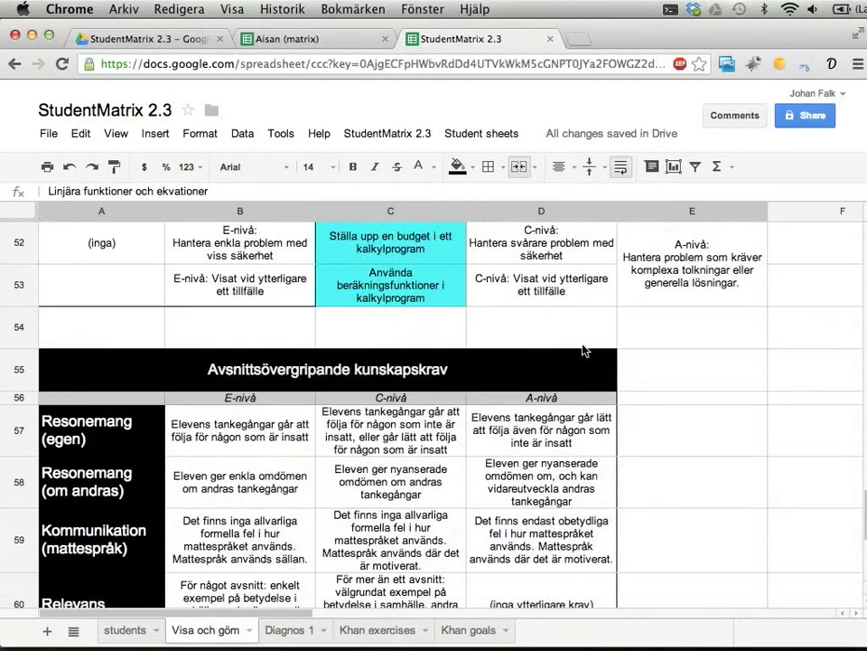
{"action": "scroll", "coordinate": [574, 305], "scroll_direction": "right", "scroll_amount": 10}
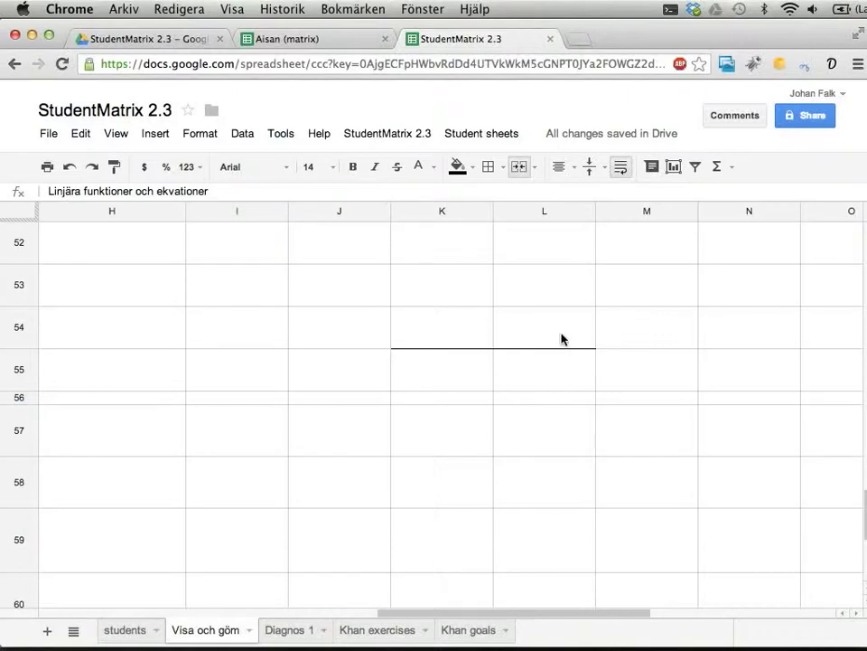
{"action": "left_click", "coordinate": [561, 339], "text": "shift"}
{"action": "scroll", "coordinate": [561, 338], "scroll_direction": "up", "scroll_amount": 15}
{"action": "scroll", "coordinate": [561, 339], "scroll_direction": "left", "scroll_amount": 3}
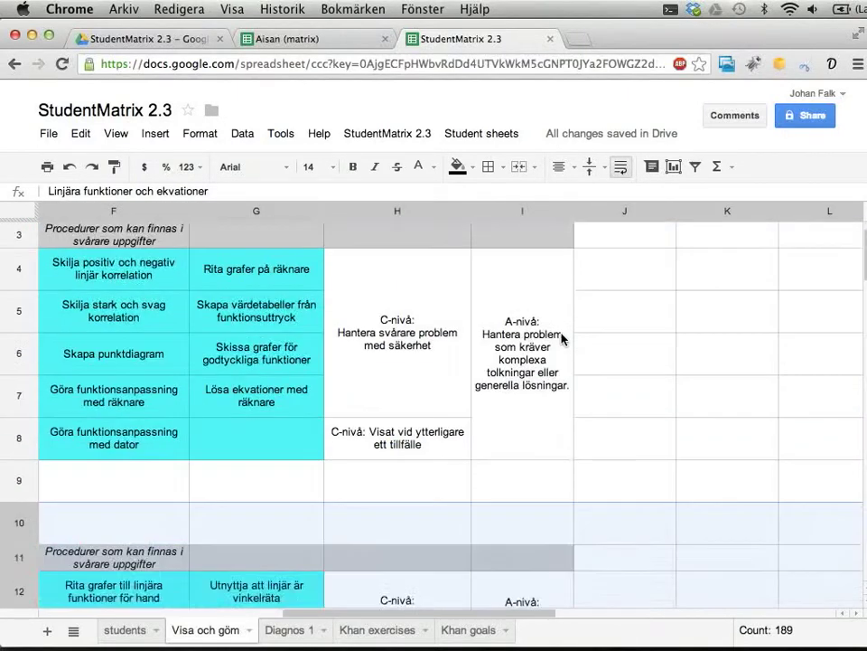
Examine the lower extent of the selection around the Statistik, Budgetering and Avsnittsövergripande kunskapskrav sections
{"action": "scroll", "coordinate": [561, 339], "scroll_direction": "down", "scroll_amount": 14}
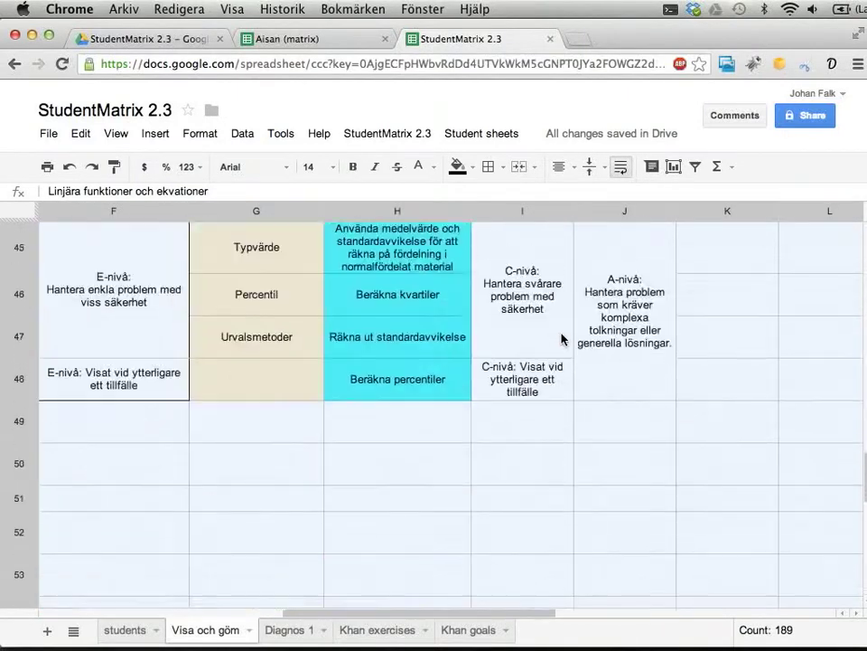
{"action": "scroll", "coordinate": [561, 339], "scroll_direction": "down", "scroll_amount": 4}
{"action": "scroll", "coordinate": [561, 339], "scroll_direction": "up", "scroll_amount": 4}
{"action": "scroll", "coordinate": [561, 339], "scroll_direction": "down", "scroll_amount": 3}
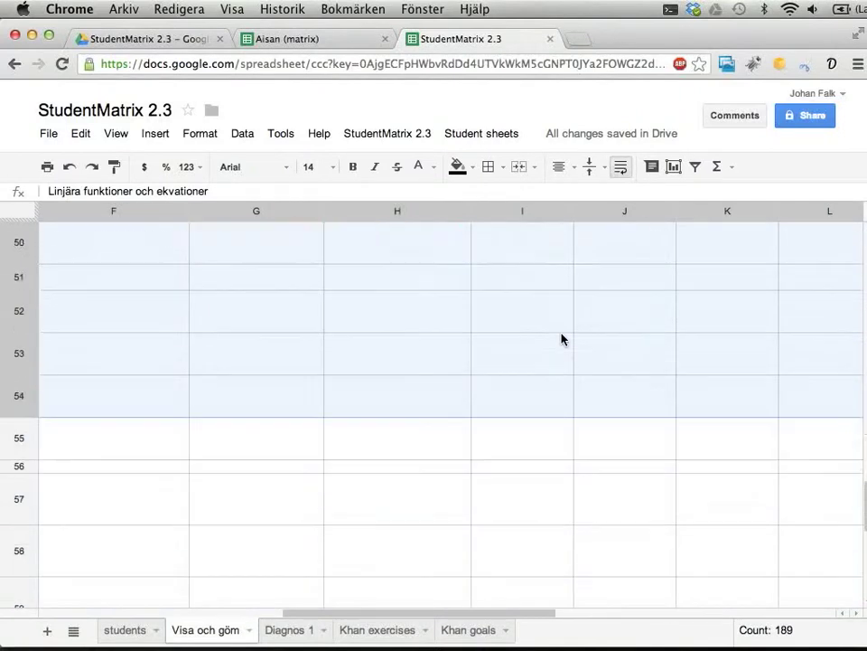
{"action": "scroll", "coordinate": [561, 338], "scroll_direction": "down", "scroll_amount": 3}
{"action": "scroll", "coordinate": [561, 339], "scroll_direction": "up", "scroll_amount": 3}
{"action": "scroll", "coordinate": [561, 339], "scroll_direction": "left", "scroll_amount": 3}
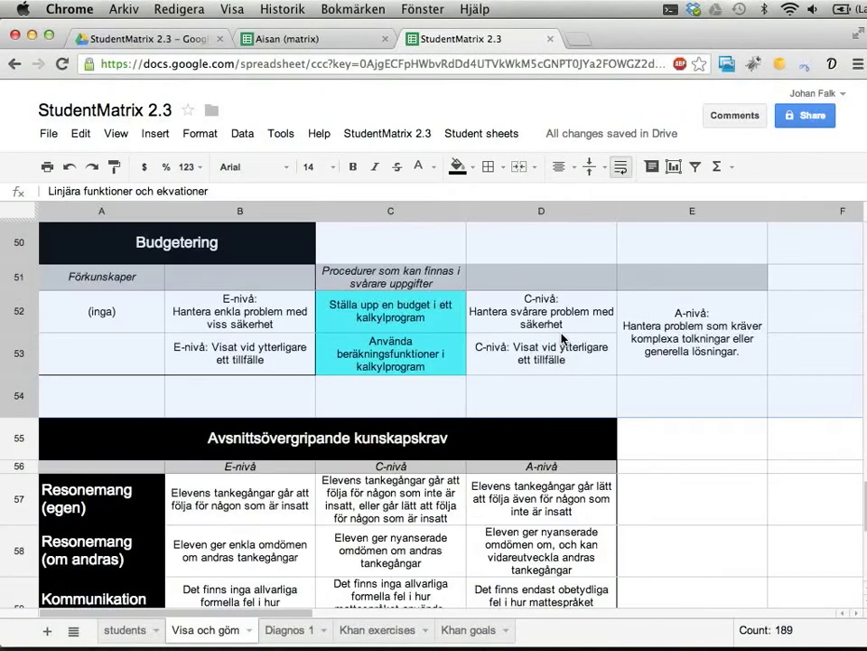
{"action": "scroll", "coordinate": [561, 339], "scroll_direction": "right", "scroll_amount": 3}
{"action": "scroll", "coordinate": [561, 339], "scroll_direction": "left", "scroll_amount": 3}
{"action": "scroll", "coordinate": [669, 351], "scroll_direction": "right", "scroll_amount": 5}
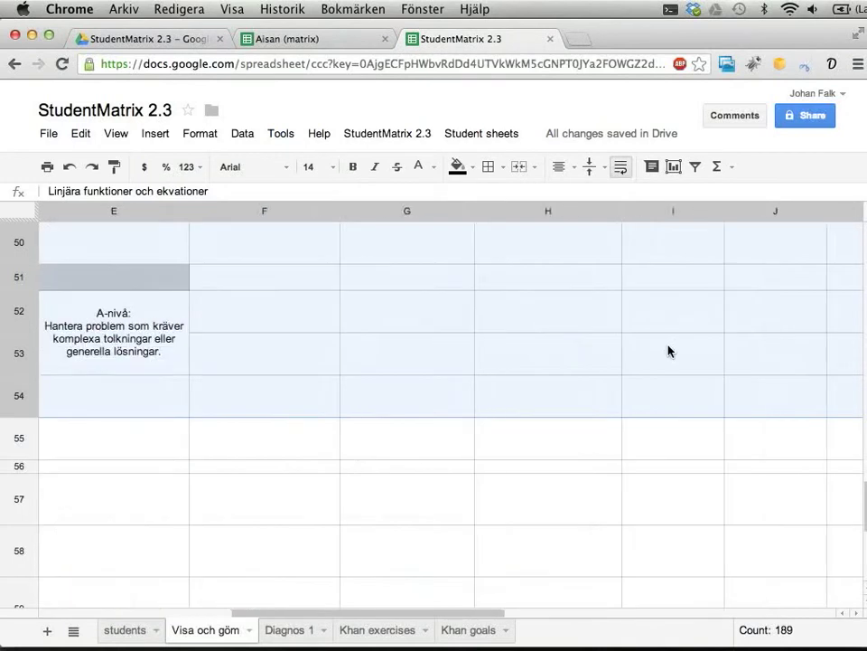
Hide the selected cells, from the Linjära funktioner och ekvationer heading in row 10 through L54, in all students' sheets
{"action": "scroll", "coordinate": [579, 354], "scroll_direction": "up", "scroll_amount": 10}
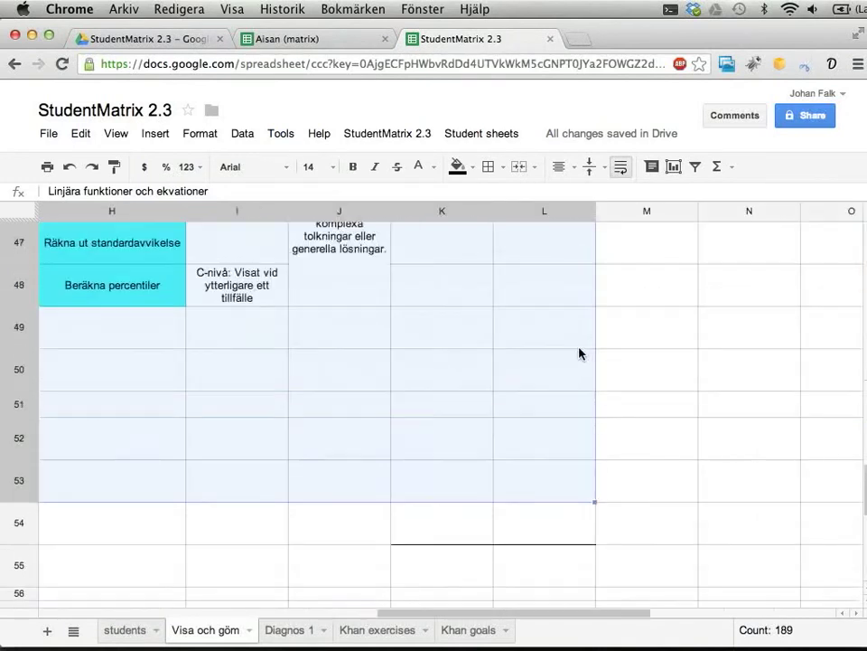
{"action": "scroll", "coordinate": [579, 353], "scroll_direction": "up", "scroll_amount": 5}
{"action": "scroll", "coordinate": [579, 354], "scroll_direction": "down", "scroll_amount": 10}
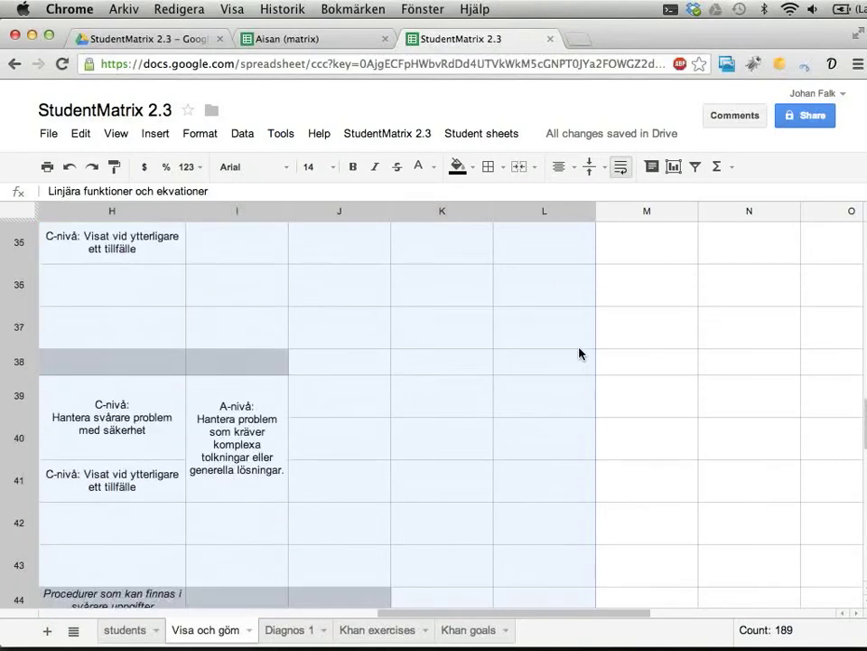
{"action": "scroll", "coordinate": [501, 349], "scroll_direction": "left", "scroll_amount": 3}
{"action": "scroll", "coordinate": [503, 305], "scroll_direction": "down", "scroll_amount": 5}
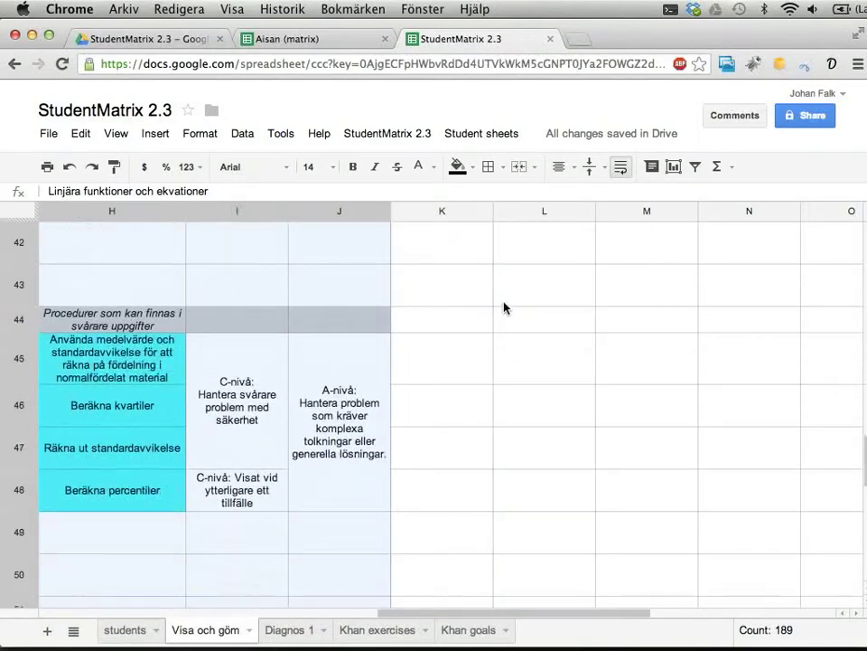
{"action": "scroll", "coordinate": [503, 307], "scroll_direction": "left", "scroll_amount": 3}
{"action": "scroll", "coordinate": [504, 308], "scroll_direction": "up", "scroll_amount": 15}
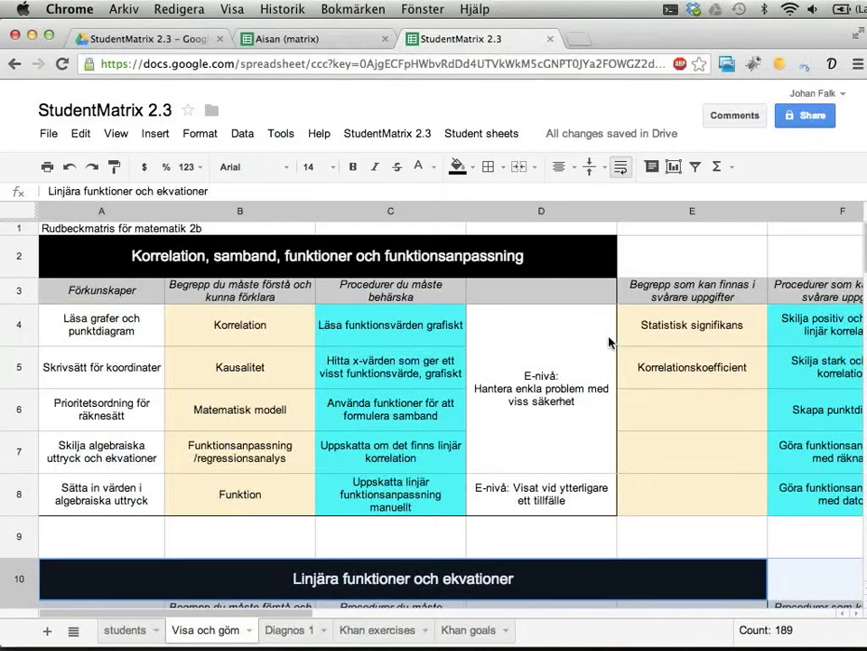
{"action": "left_click", "coordinate": [474, 137]}
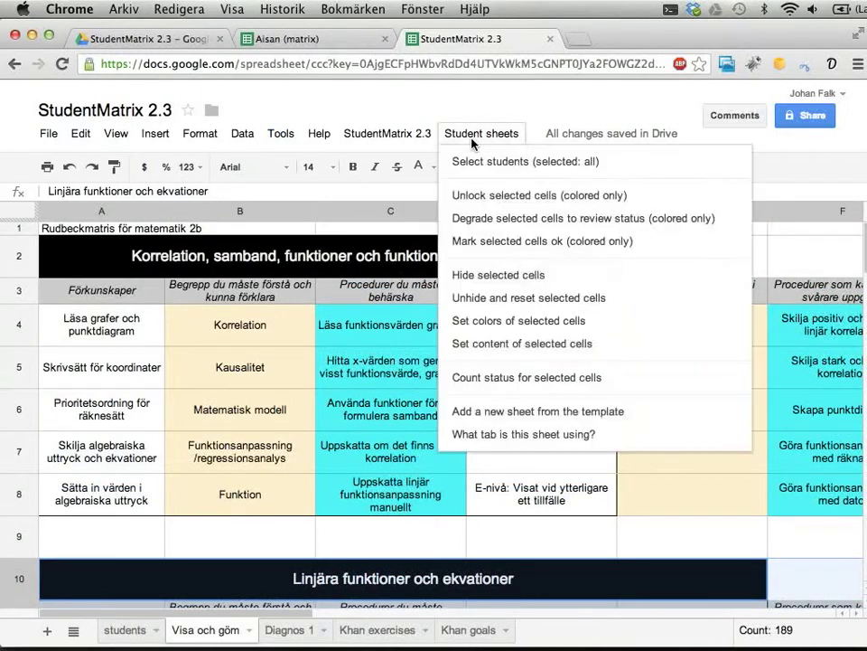
{"action": "left_click", "coordinate": [471, 280]}
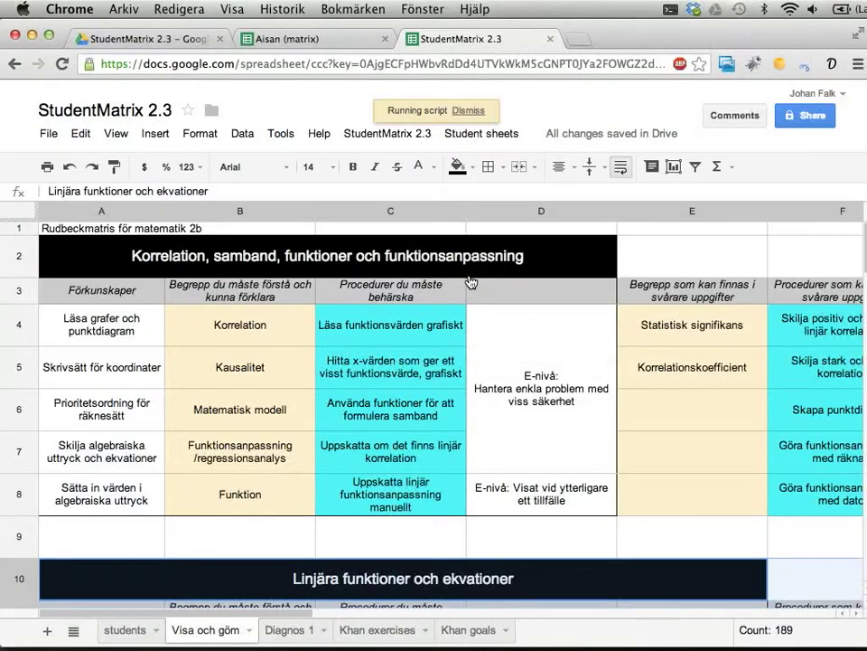
Switch to the student's Egenbedömning sheet and check rows 10 to 54, down to Avsnittsövergripande kunskapskrav
{"action": "left_click", "coordinate": [288, 39]}
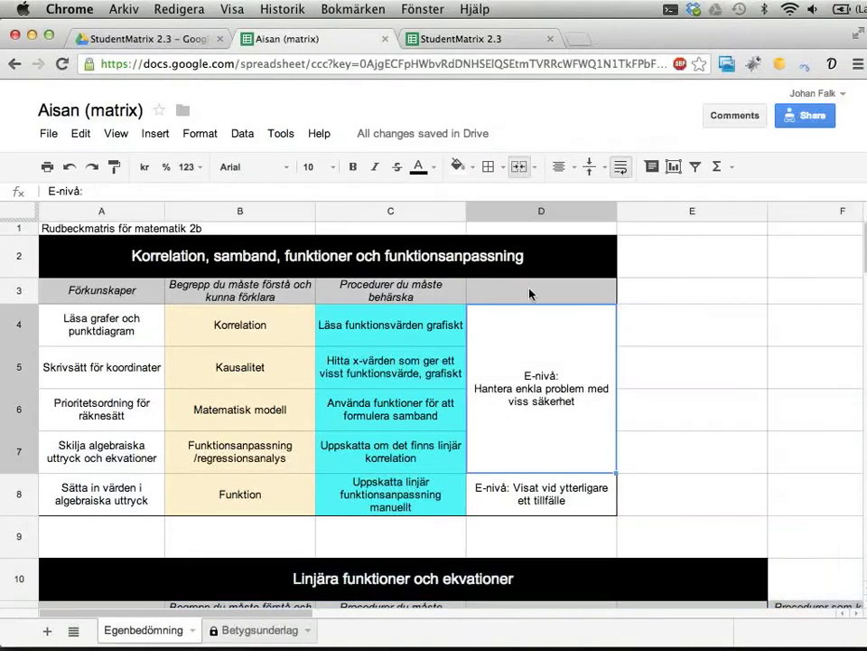
{"action": "left_click", "coordinate": [720, 428]}
{"action": "scroll", "coordinate": [721, 430], "scroll_direction": "down", "scroll_amount": 3}
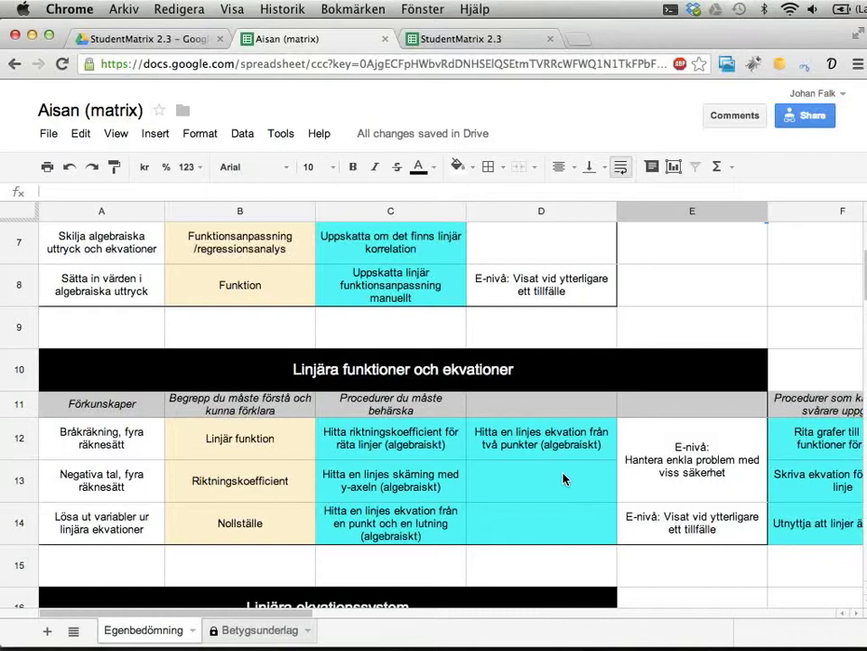
{"action": "left_click", "coordinate": [577, 329]}
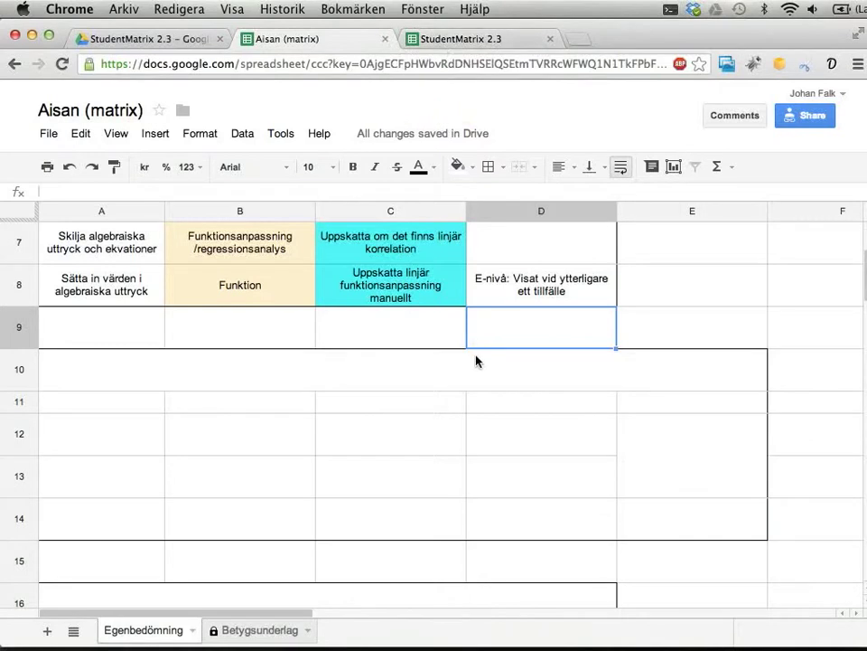
{"action": "mouse_move", "coordinate": [335, 371]}
{"action": "left_mouse_down"}
{"action": "mouse_move", "coordinate": [323, 366]}
{"action": "mouse_move", "coordinate": [307, 515]}
{"action": "left_mouse_up"}
{"action": "scroll", "coordinate": [339, 503], "scroll_direction": "down", "scroll_amount": 6}
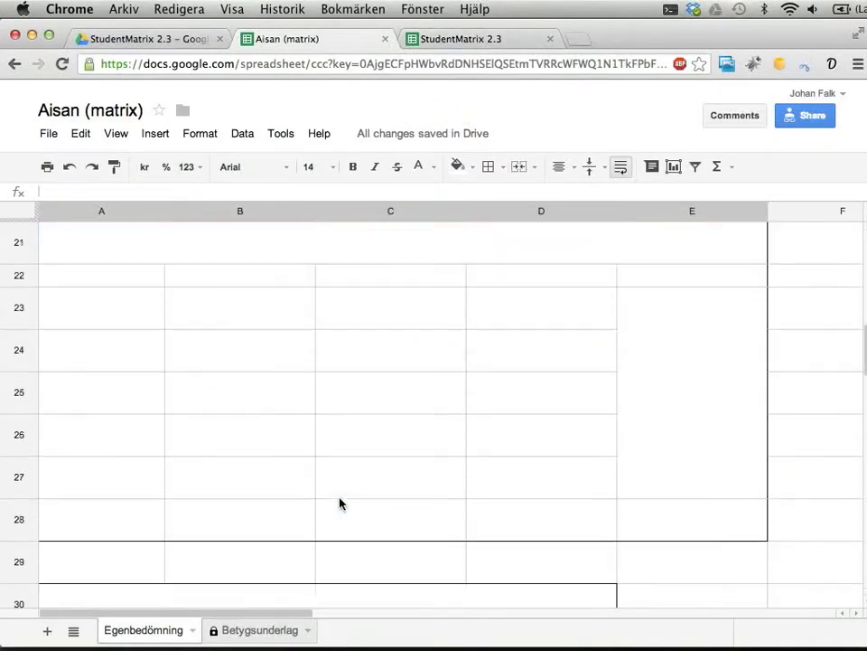
{"action": "scroll", "coordinate": [339, 503], "scroll_direction": "down", "scroll_amount": 4}
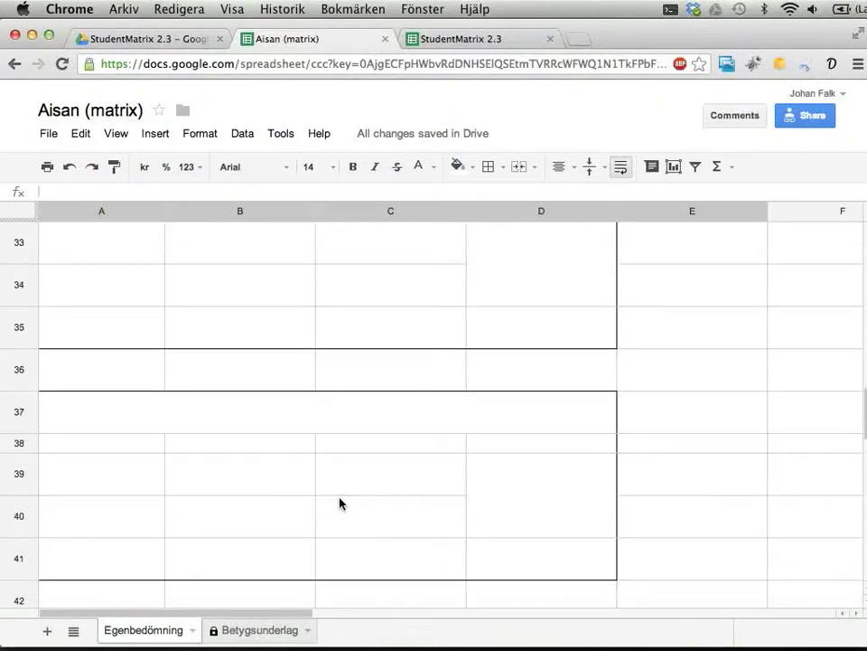
{"action": "scroll", "coordinate": [339, 503], "scroll_direction": "down", "scroll_amount": 4}
{"action": "scroll", "coordinate": [339, 503], "scroll_direction": "down", "scroll_amount": 2}
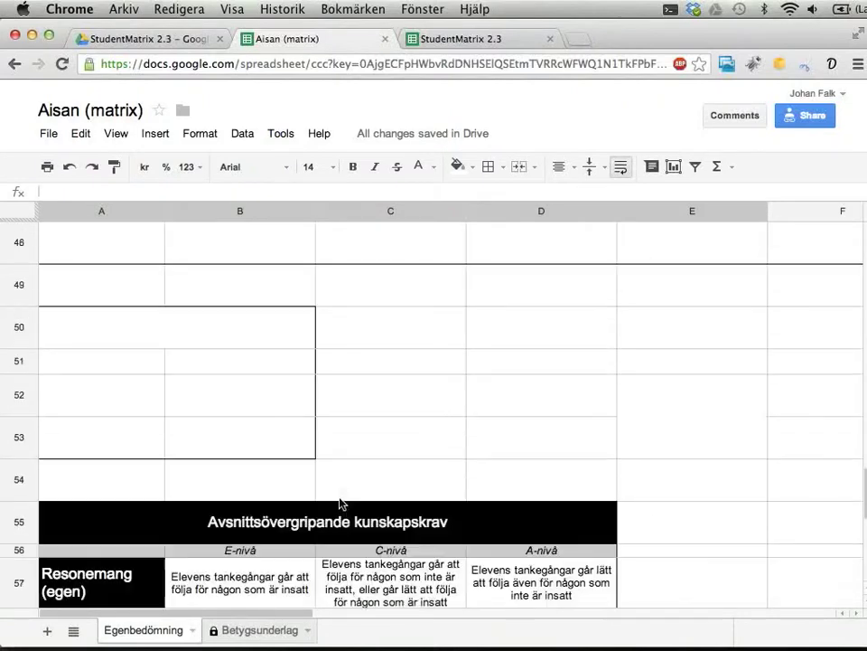
Review the E-level part of the first topic, columns A to D, in the student's Egenbedömning sheet
{"action": "scroll", "coordinate": [339, 504], "scroll_direction": "up", "scroll_amount": 12}
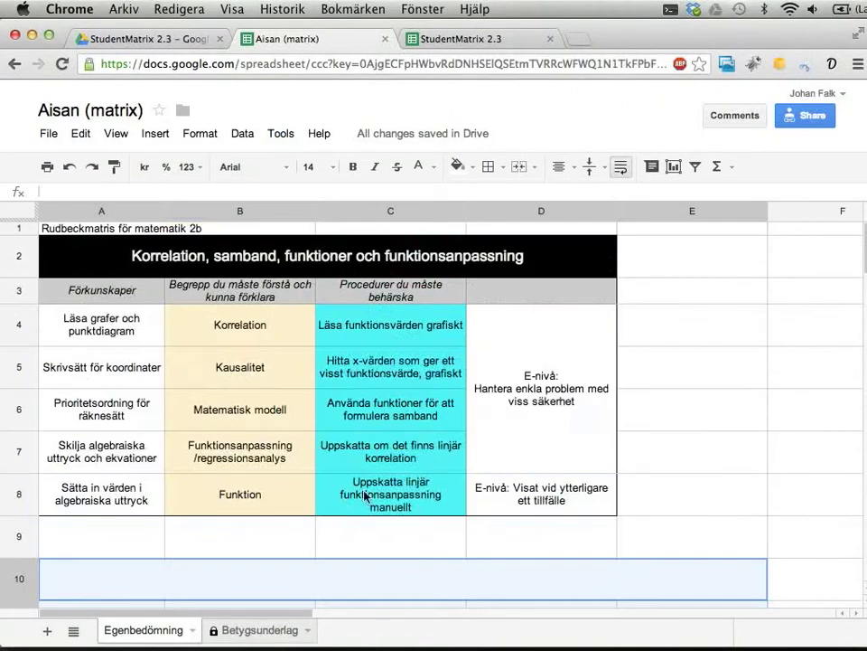
{"action": "left_click", "coordinate": [397, 497]}
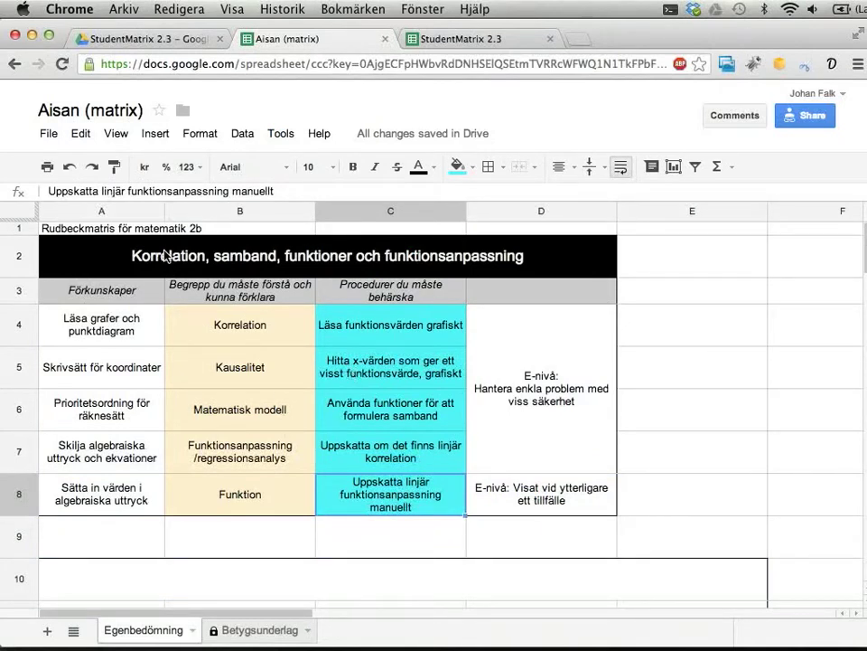
{"action": "left_click_drag", "start_coordinate": [276, 254], "coordinate": [155, 489]}
{"action": "left_click", "coordinate": [190, 533]}
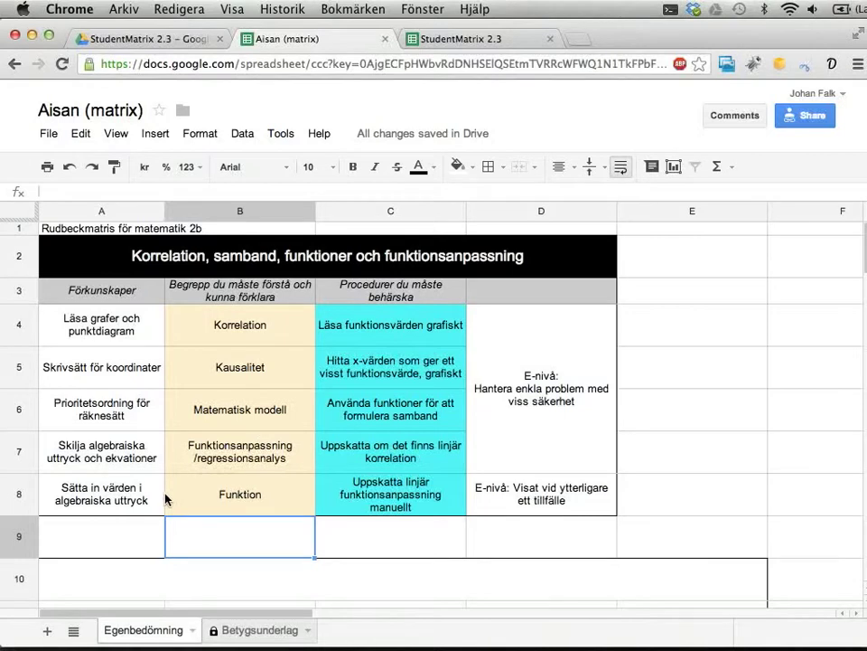
Fill the first topic's Funktion and Sätta in värden i algebraiska uttryck cells in row 8 with bright green
{"action": "left_click", "coordinate": [236, 500]}
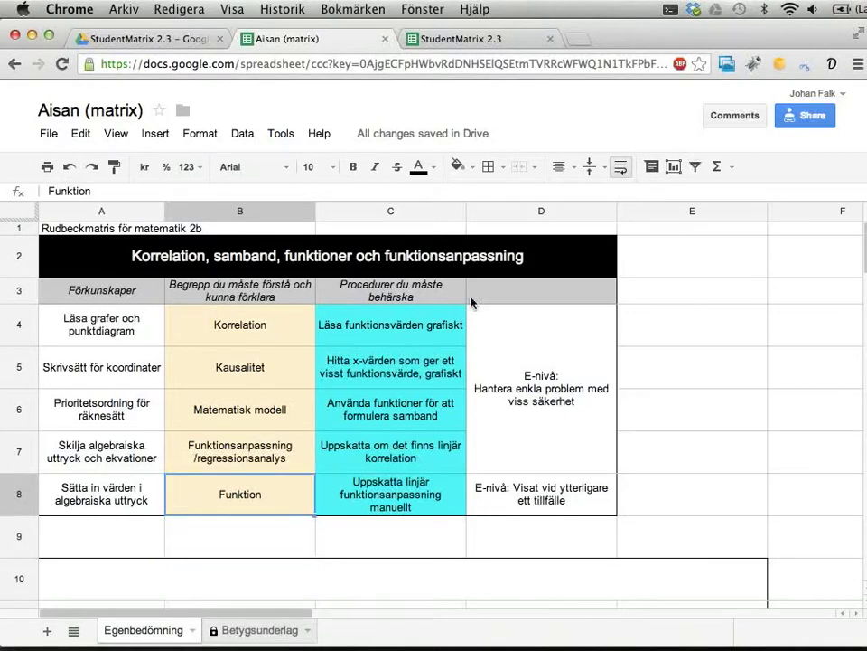
{"action": "left_click", "coordinate": [458, 166]}
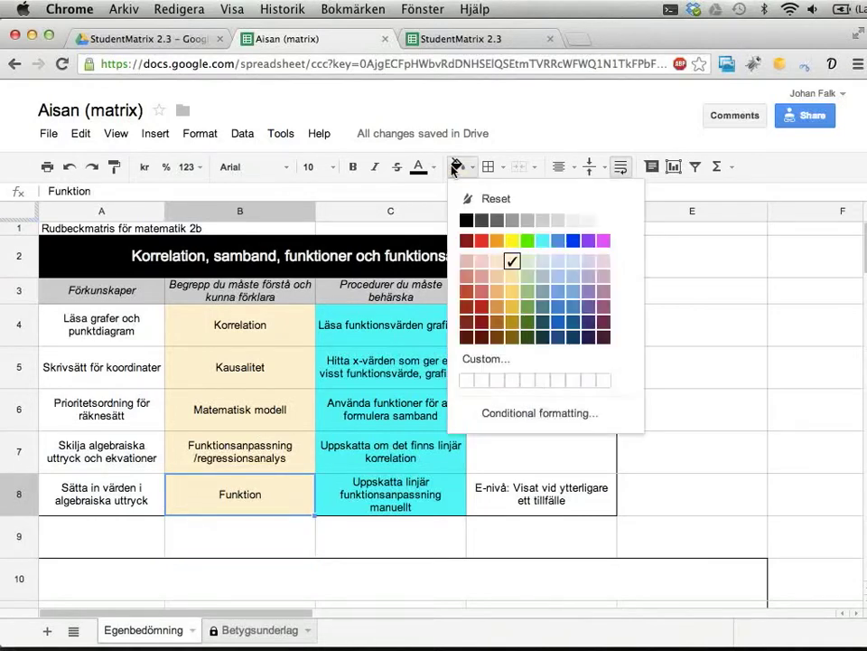
{"action": "left_click", "coordinate": [530, 241]}
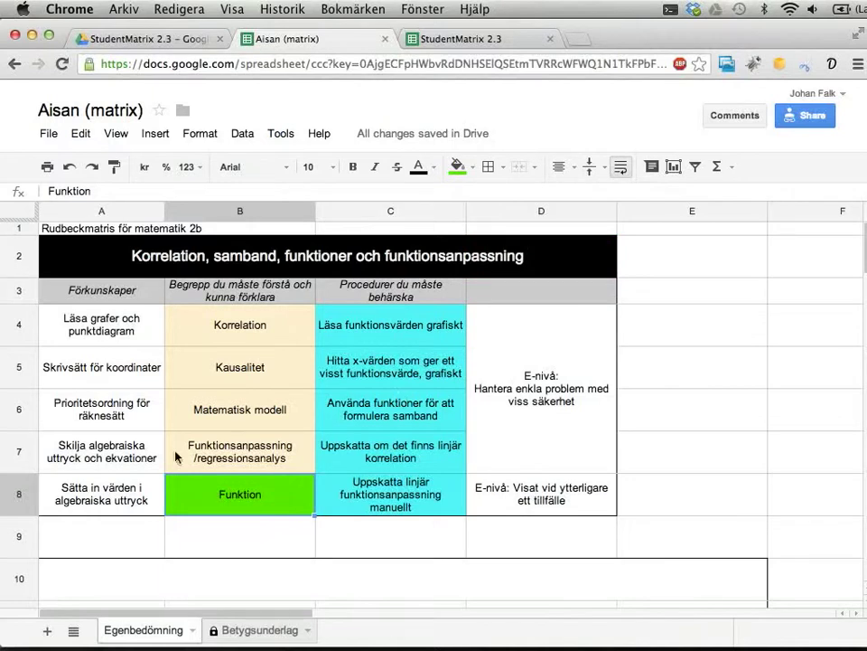
{"action": "left_click", "coordinate": [122, 498]}
{"action": "left_click", "coordinate": [457, 167]}
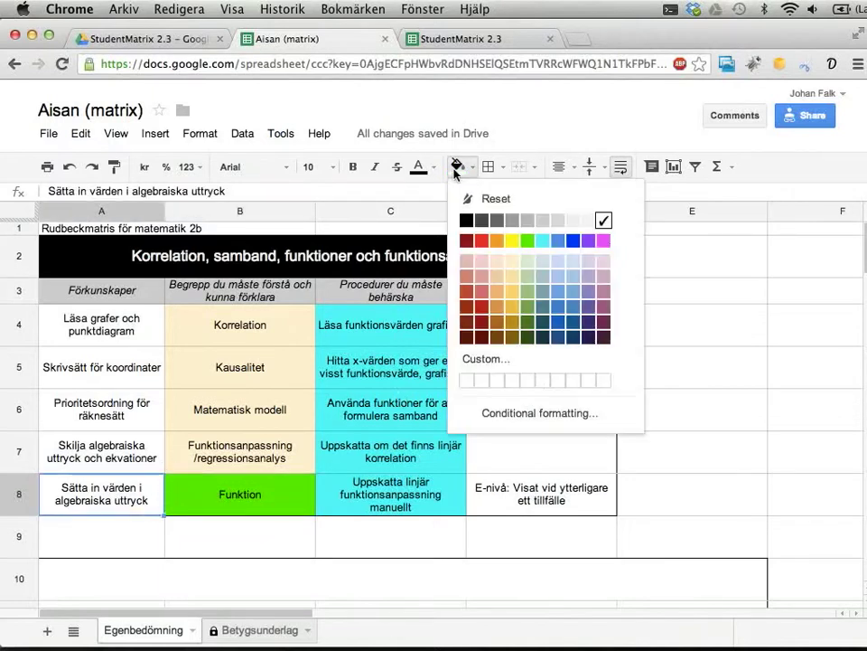
{"action": "left_click", "coordinate": [529, 240]}
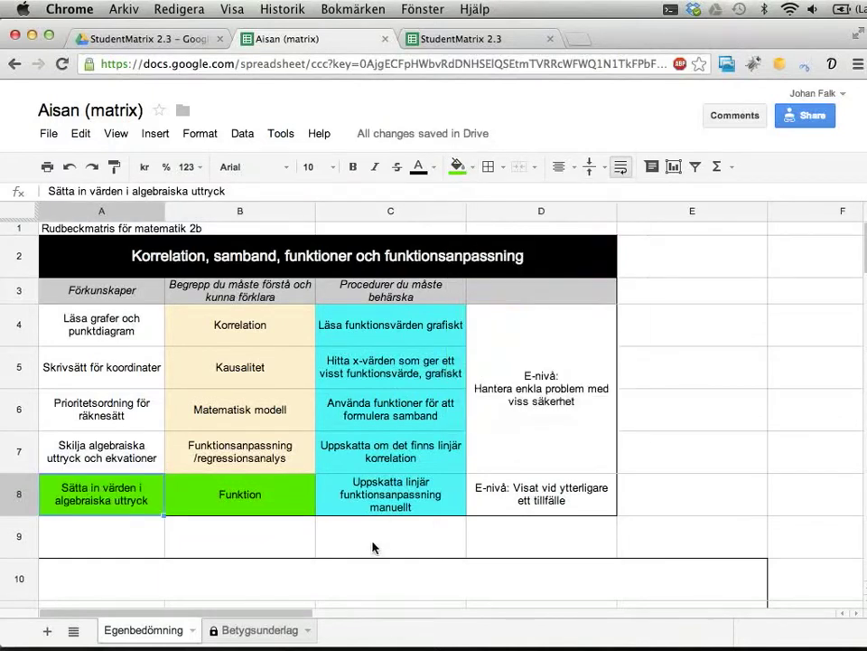
In StudentMatrix 2.3's Visa och göm sheet, unhide and reset cells E3:I8 of the first topic for all students
{"action": "left_click", "coordinate": [470, 40]}
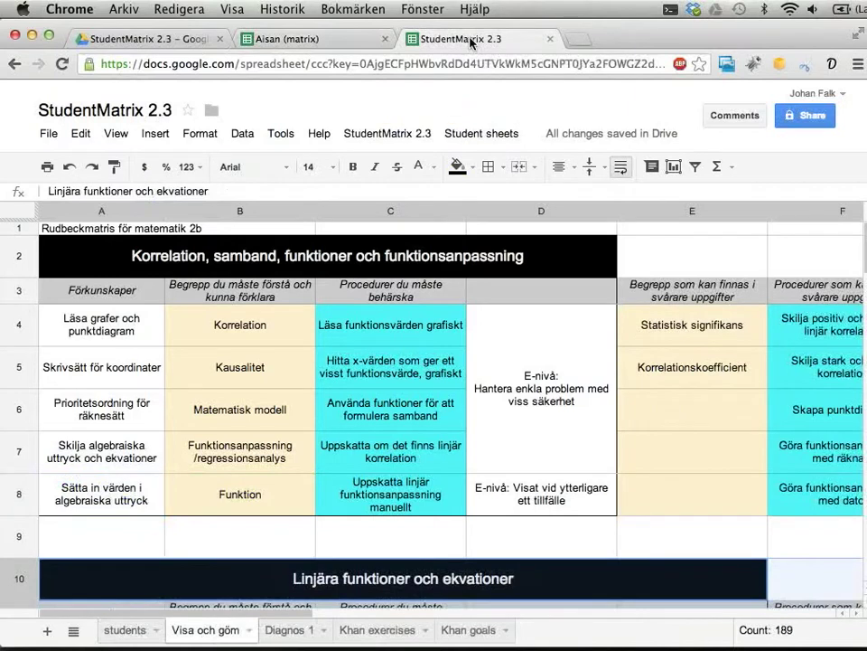
{"action": "left_click", "coordinate": [669, 295]}
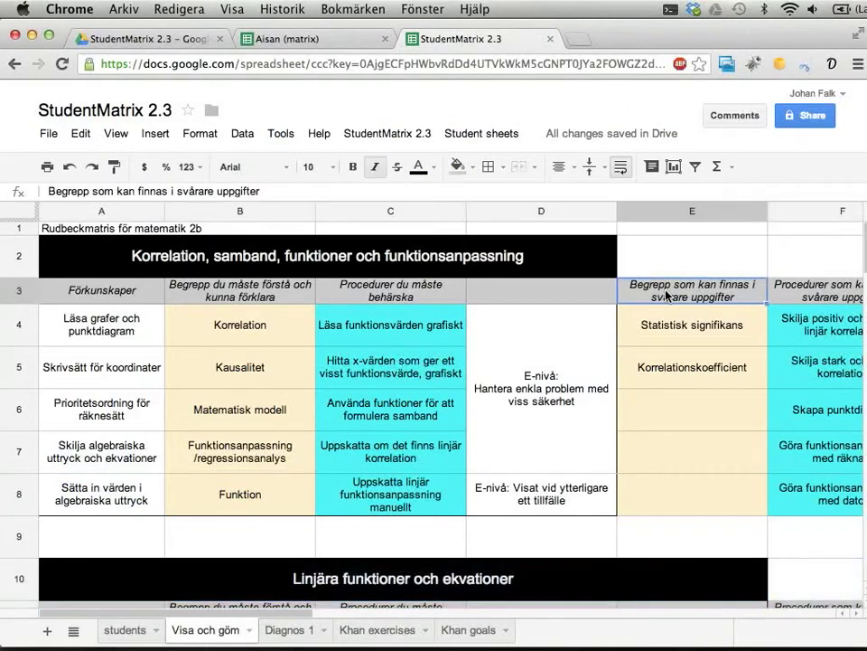
{"action": "key", "text": "shift+Down"}
{"action": "key", "text": "shift+Down"}
{"action": "key", "text": "shift+Down"}
{"action": "key", "text": "shift+Down"}
{"action": "key", "text": "shift+Down"}
{"action": "key", "text": "shift+Right"}
{"action": "key", "text": "shift+Right"}
{"action": "key", "text": "shift+Right"}
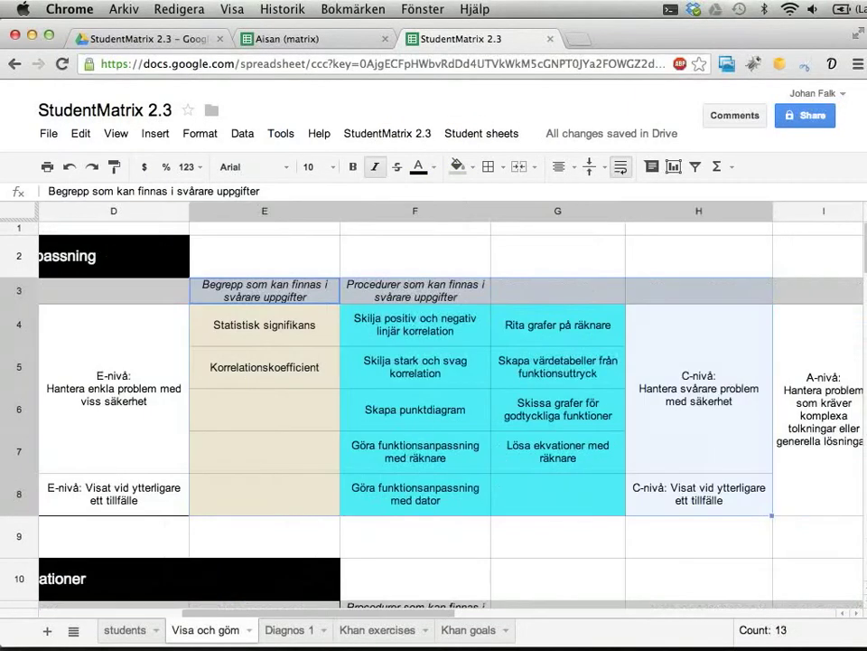
{"action": "key", "text": "shift+Right"}
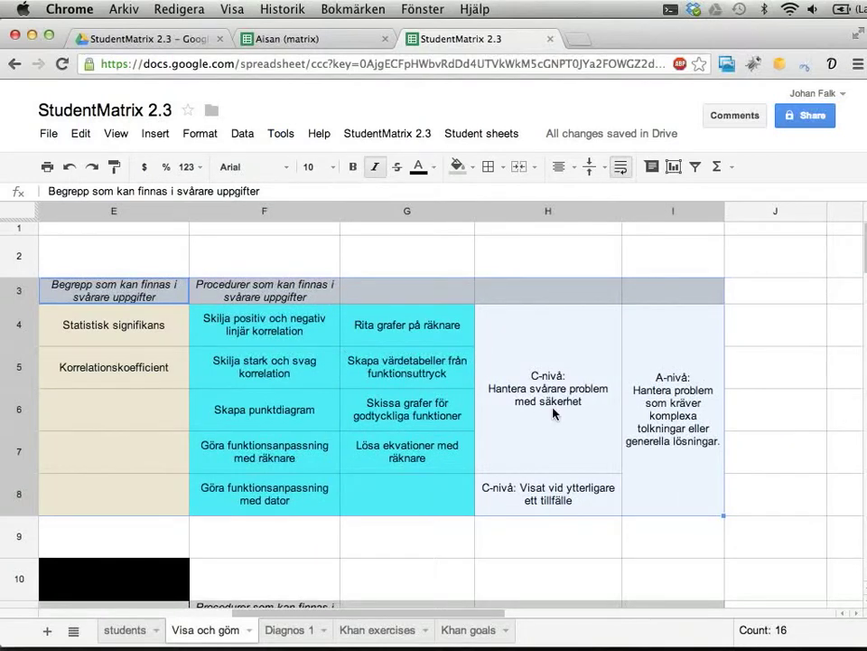
{"action": "left_click", "coordinate": [484, 136]}
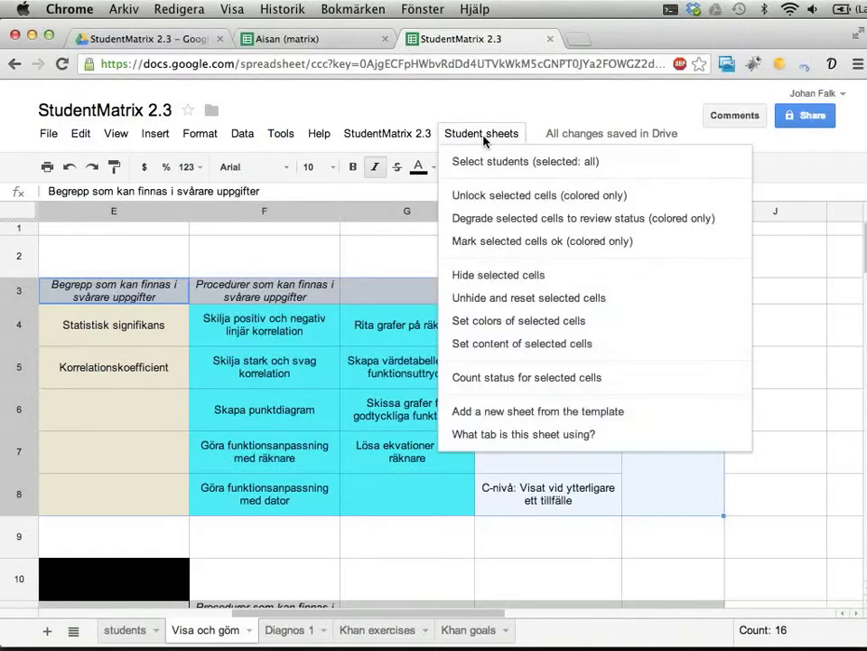
{"action": "left_click", "coordinate": [490, 299]}
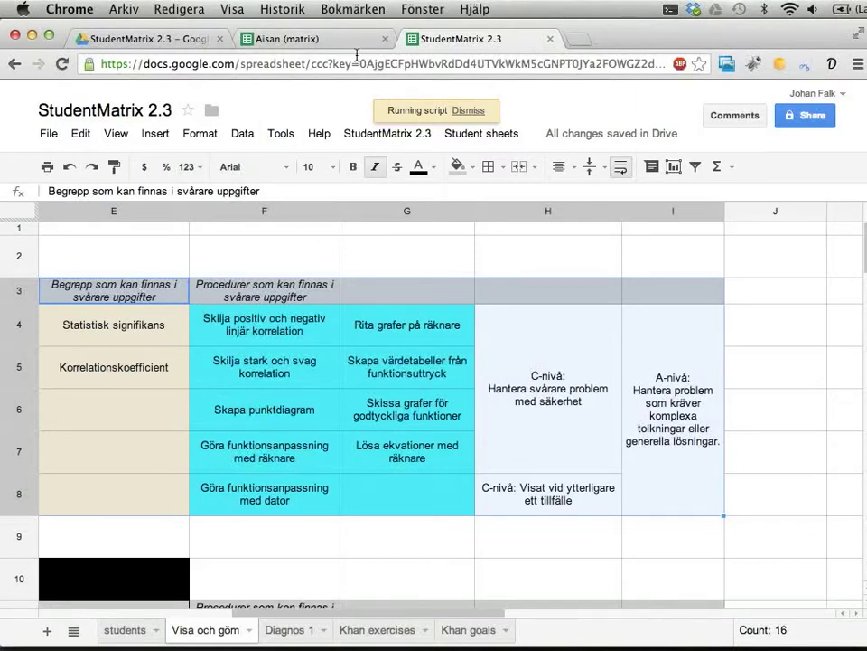
Check the student's Egenbedömning sheet for the contents of E3:I8, comparing it with the Visa och göm sheet
{"action": "left_click", "coordinate": [325, 39]}
{"action": "scroll", "coordinate": [517, 419], "scroll_direction": "right", "scroll_amount": 10}
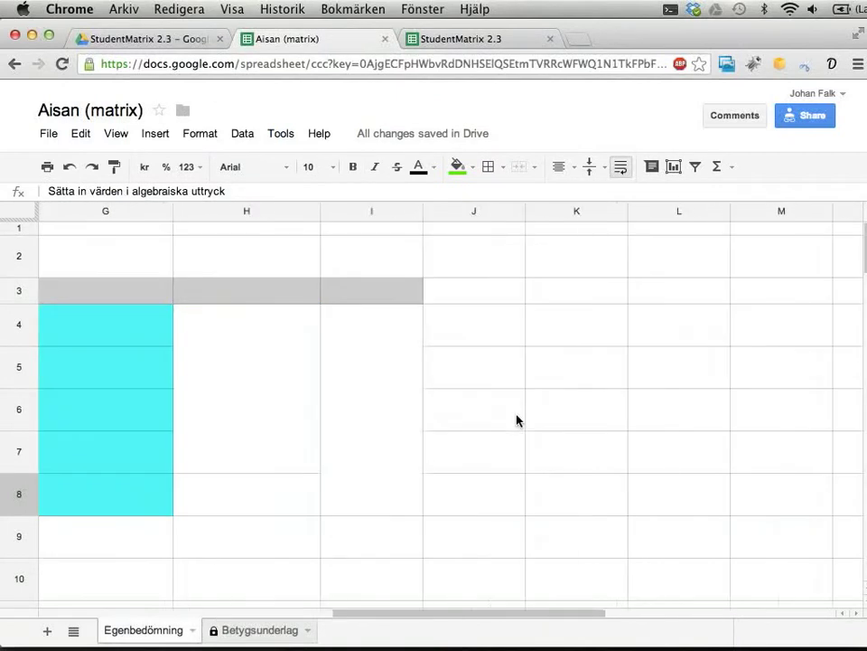
{"action": "scroll", "coordinate": [517, 420], "scroll_direction": "left", "scroll_amount": 6}
{"action": "left_click", "coordinate": [452, 340]}
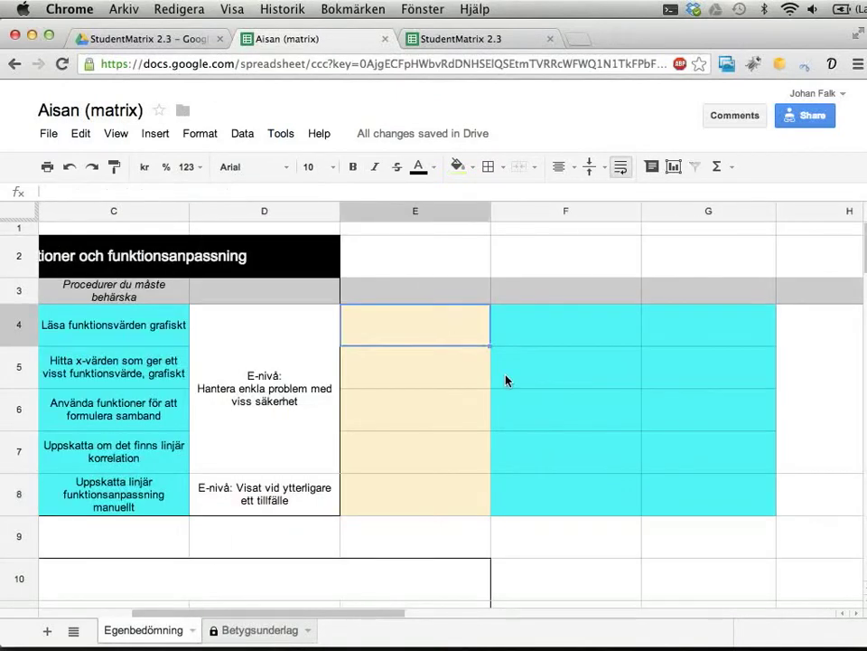
{"action": "left_click", "coordinate": [472, 42]}
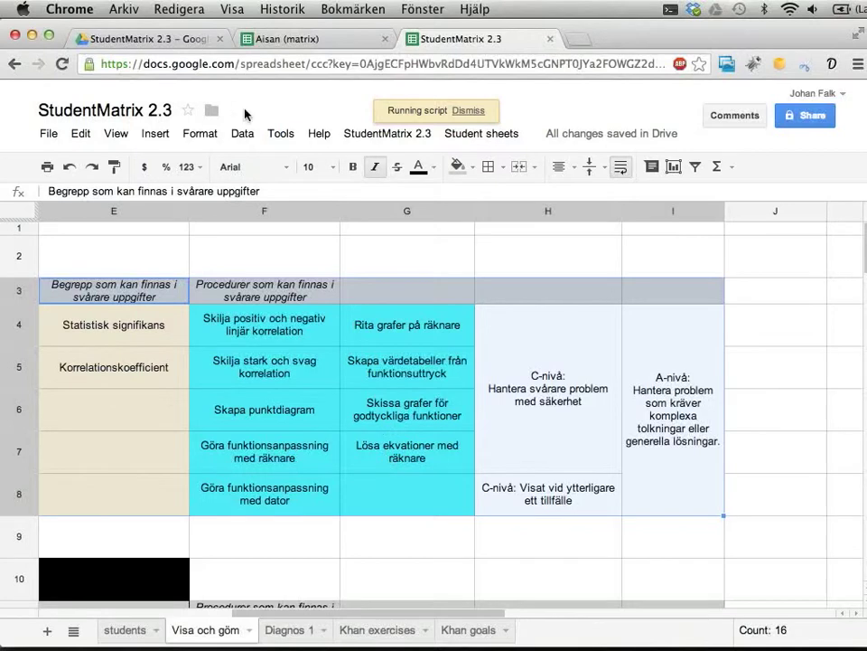
{"action": "left_click", "coordinate": [287, 39]}
{"action": "left_click", "coordinate": [422, 364]}
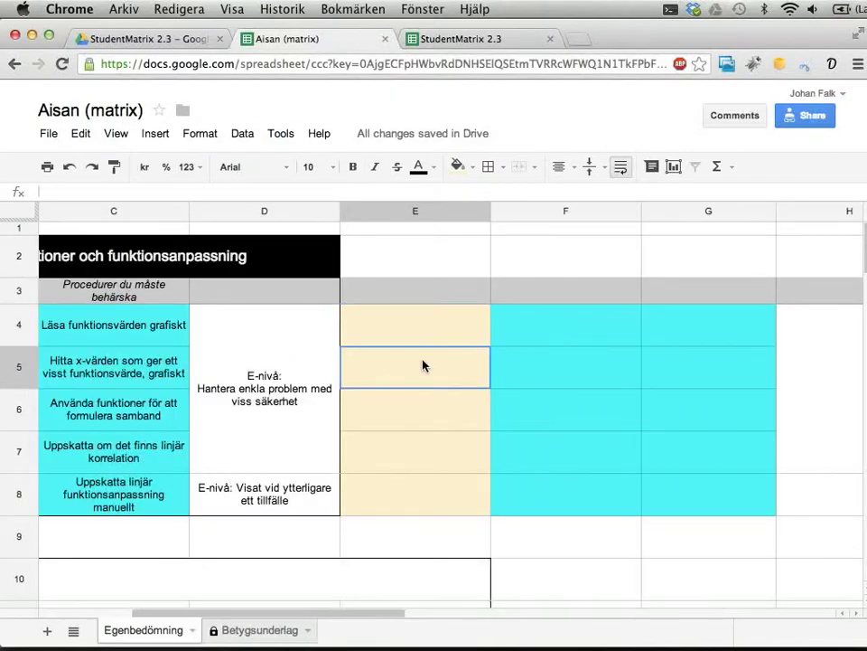
{"action": "left_click", "coordinate": [459, 40]}
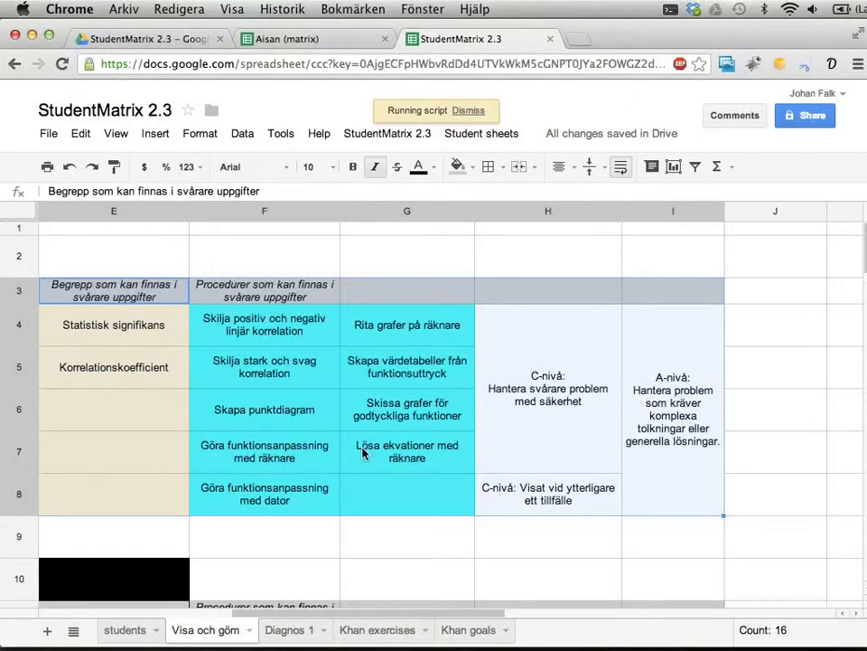
Recheck the whole first topic in the student's Egenbedömning sheet, including the harder-level columns and the green self-assessed cells
{"action": "left_click", "coordinate": [314, 43]}
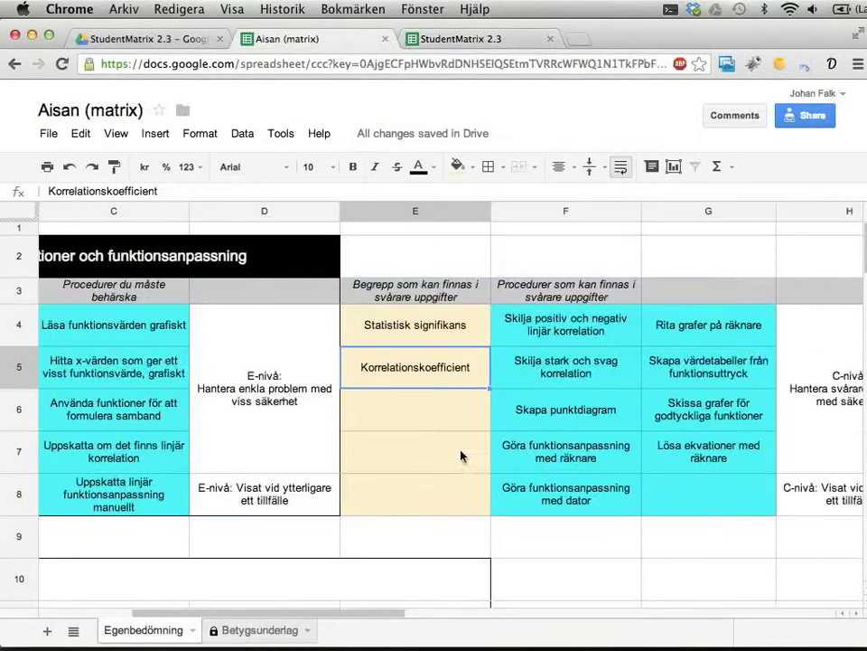
{"action": "left_click", "coordinate": [422, 490]}
{"action": "scroll", "coordinate": [422, 470], "scroll_direction": "left", "scroll_amount": 3}
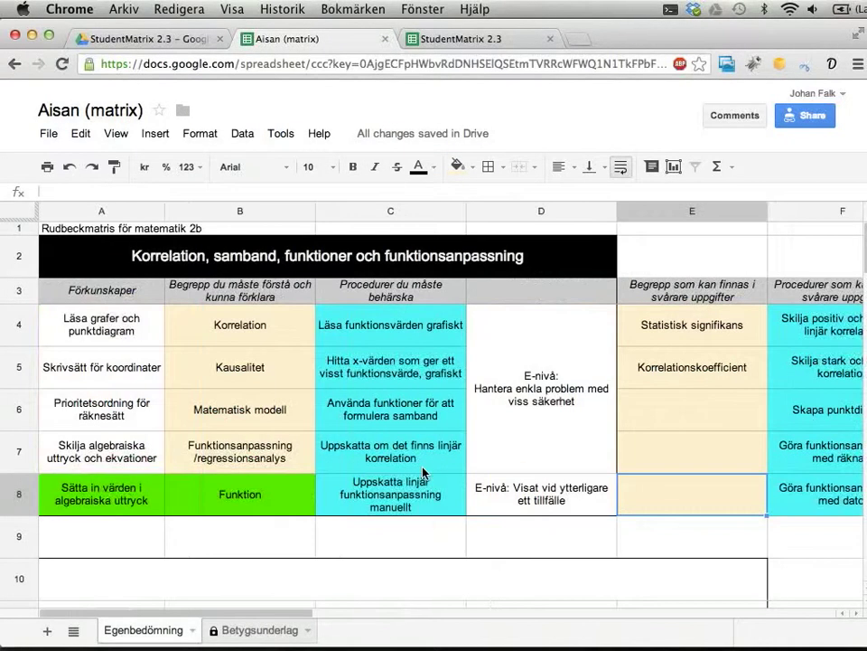
{"action": "scroll", "coordinate": [422, 471], "scroll_direction": "right", "scroll_amount": 5}
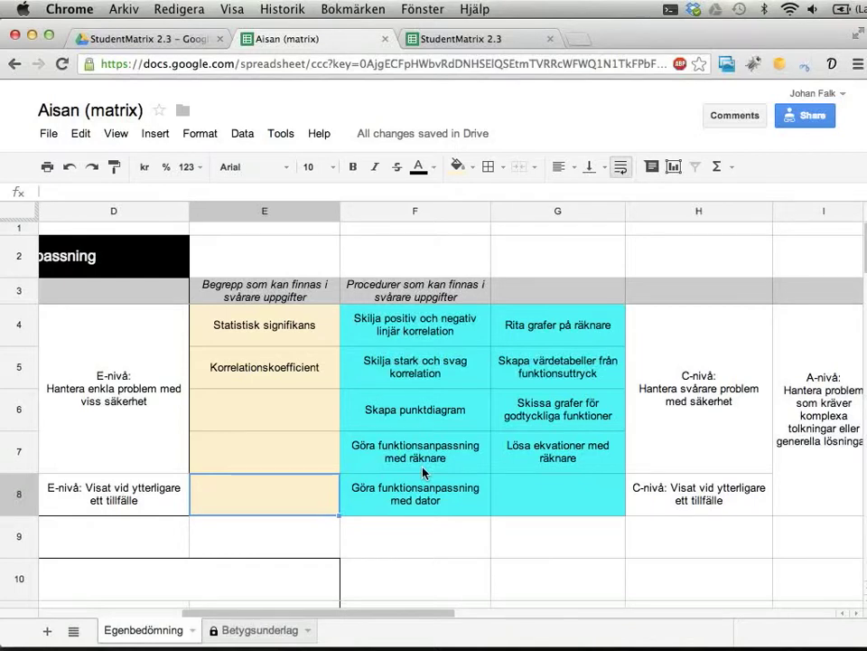
{"action": "scroll", "coordinate": [422, 471], "scroll_direction": "left", "scroll_amount": 5}
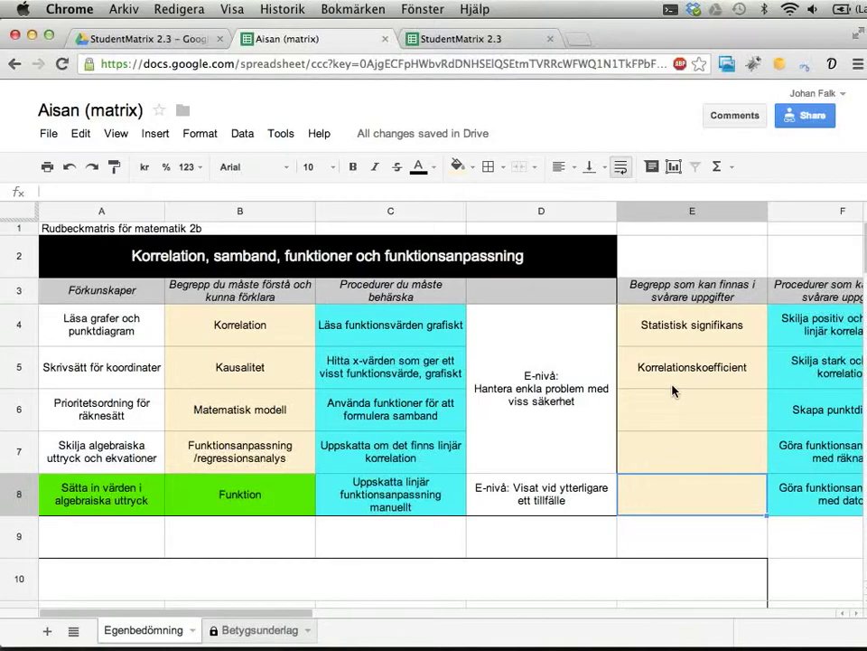
In StudentMatrix 2.3's Visa och göm sheet, change the text of cell E4 to "Statistisk signifikans lalala"
{"action": "left_click", "coordinate": [689, 340]}
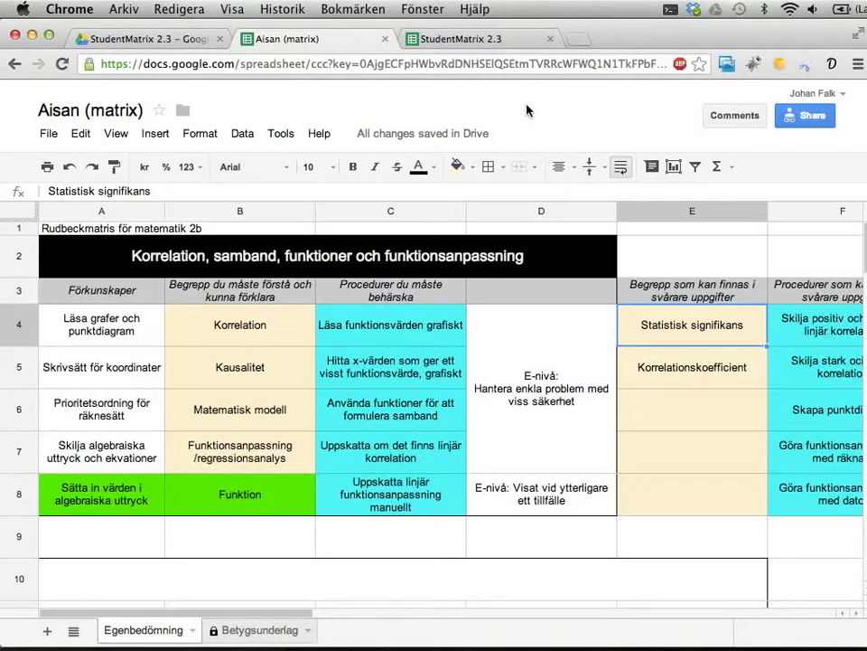
{"action": "left_click", "coordinate": [477, 41]}
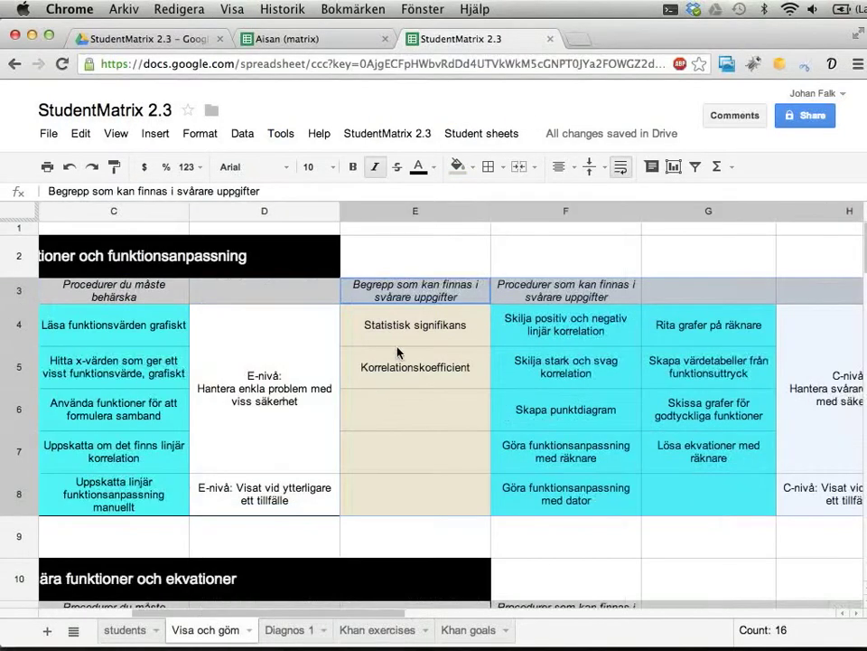
{"action": "left_click", "coordinate": [420, 327]}
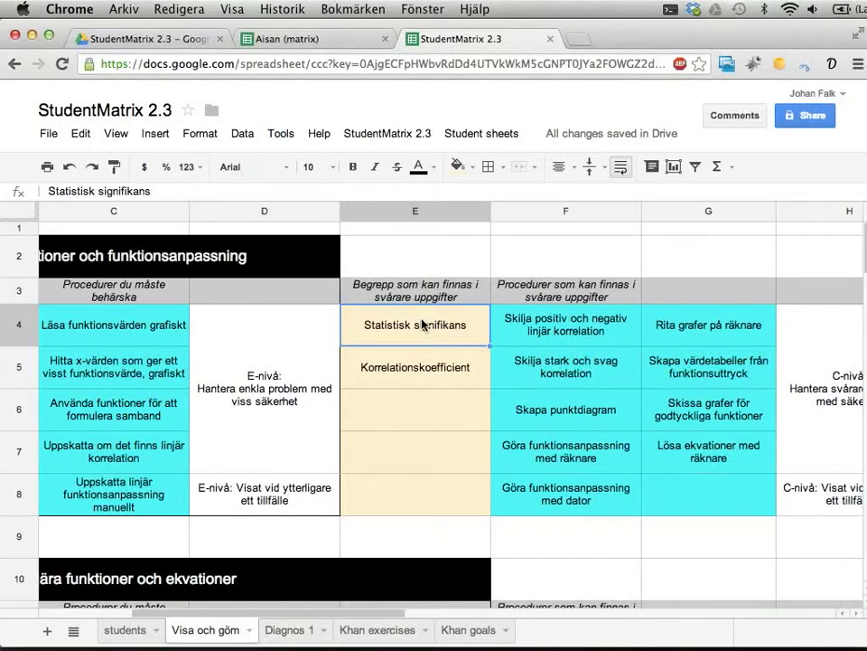
{"action": "key", "text": "Return"}
{"action": "type", "text": "lalala"}
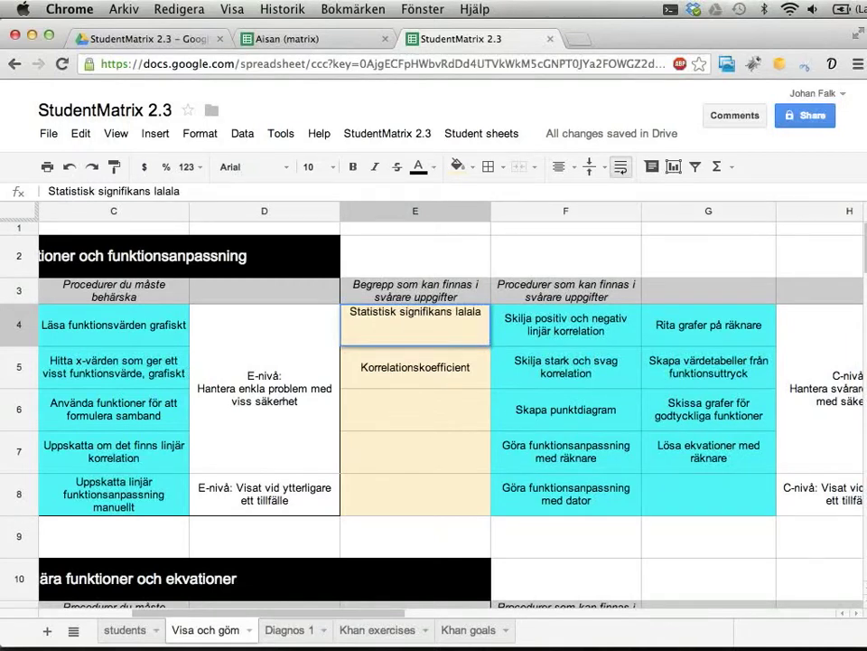
{"action": "key", "text": "Return"}
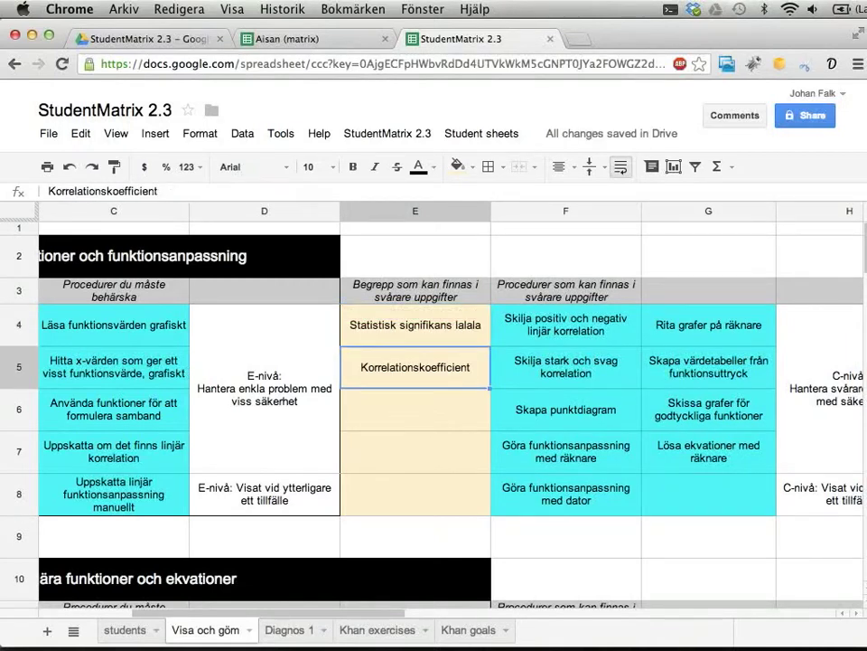
Review the student-sheet commands available for the edited cell E4, including setting colors and content, without running any
{"action": "left_click", "coordinate": [395, 325]}
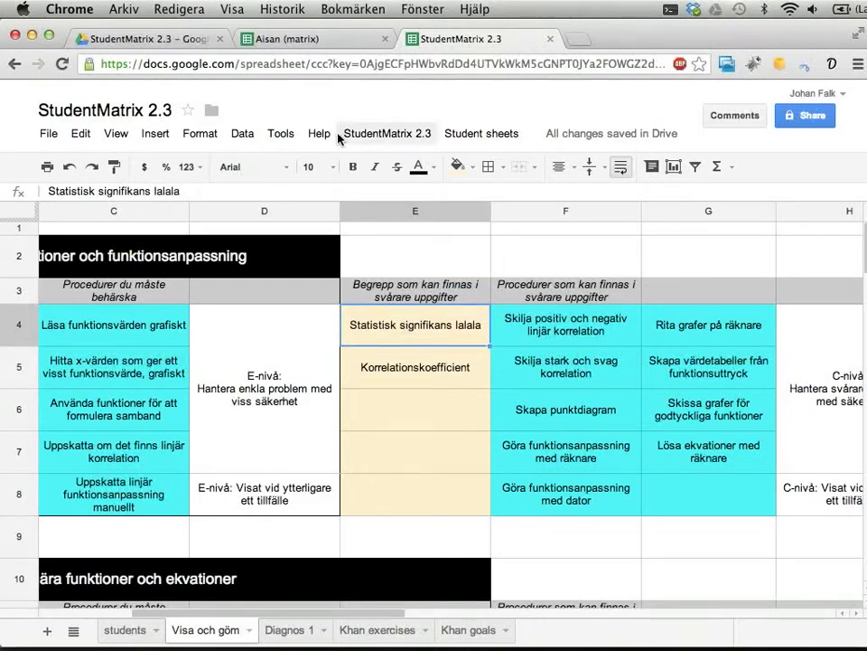
{"action": "left_click", "coordinate": [469, 140]}
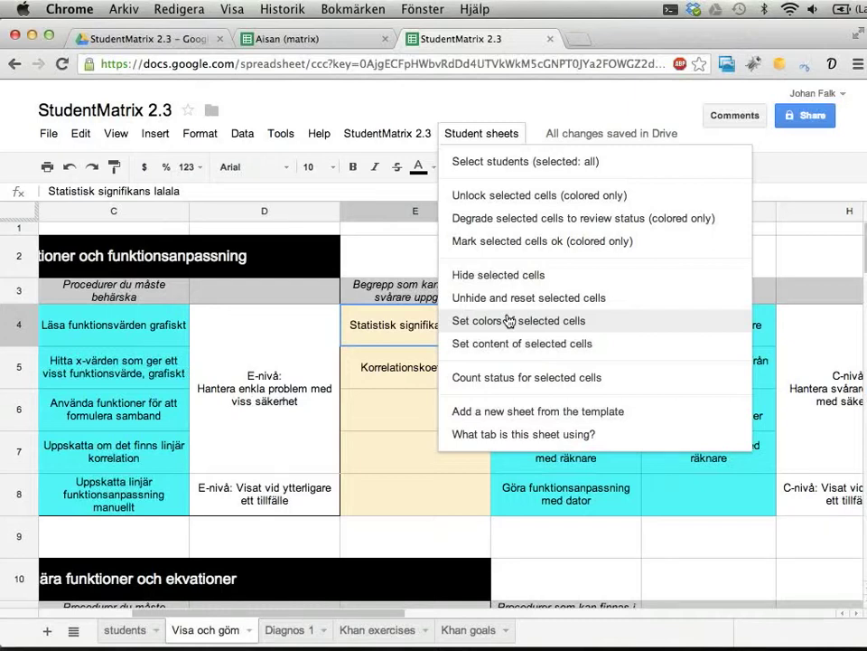
{"action": "left_click", "coordinate": [362, 367]}
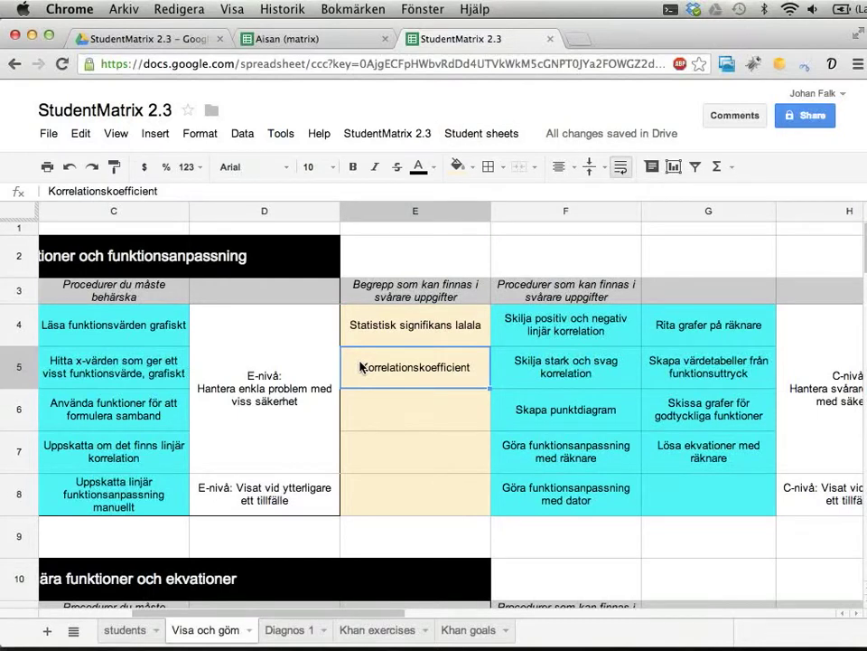
Compare the first topic's Förkunskaper cells A4:A8 between the Visa och göm and Diagnos 1 sheets
{"action": "scroll", "coordinate": [281, 446], "scroll_direction": "left", "scroll_amount": 5}
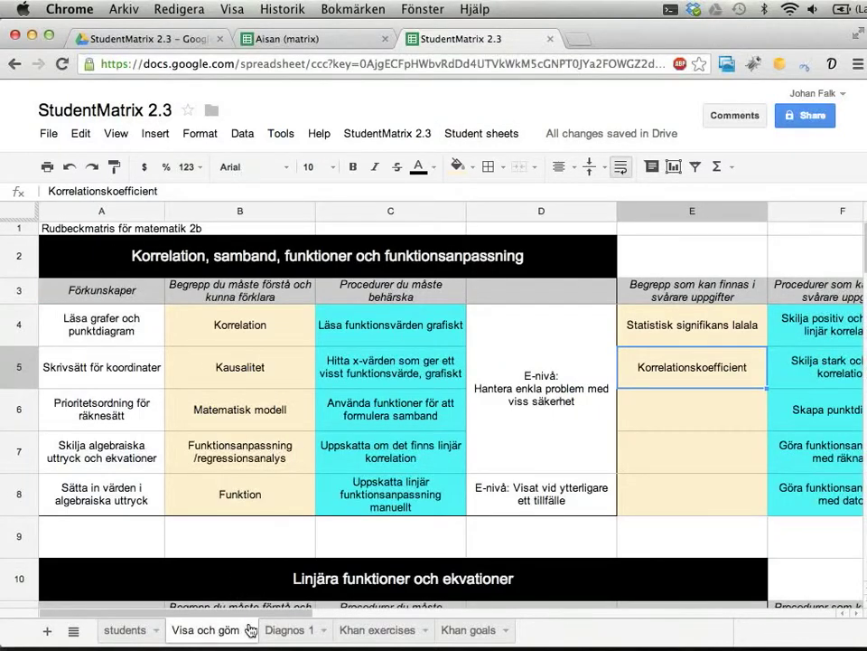
{"action": "left_click", "coordinate": [286, 630]}
{"action": "left_click", "coordinate": [224, 635]}
{"action": "left_click", "coordinate": [279, 631]}
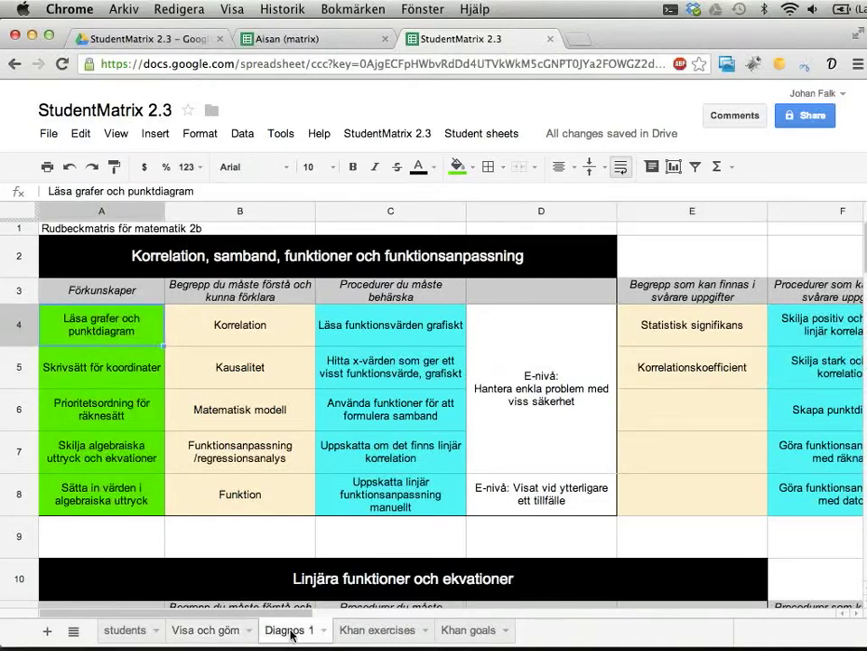
{"action": "left_click_drag", "start_coordinate": [151, 328], "coordinate": [120, 500]}
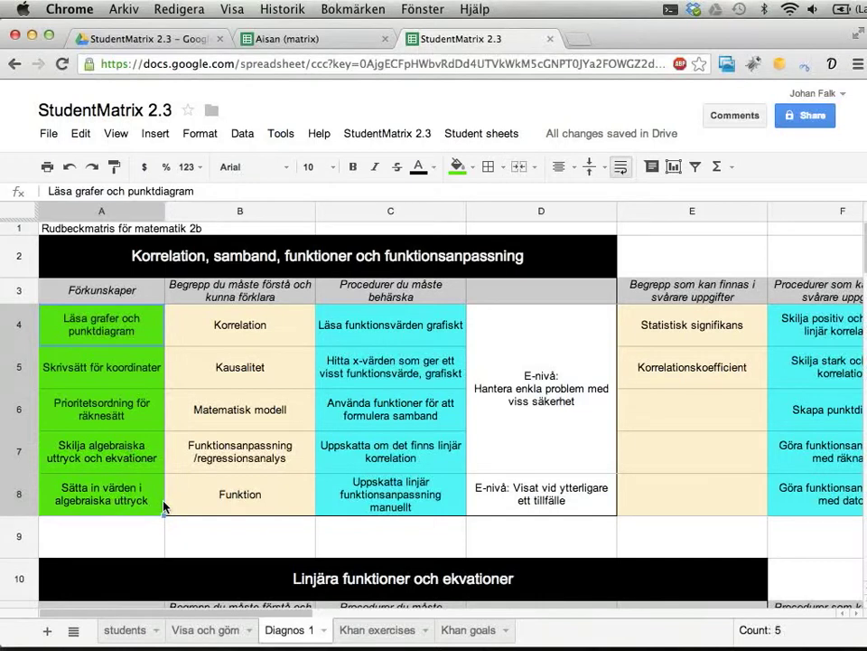
{"action": "left_click", "coordinate": [214, 637]}
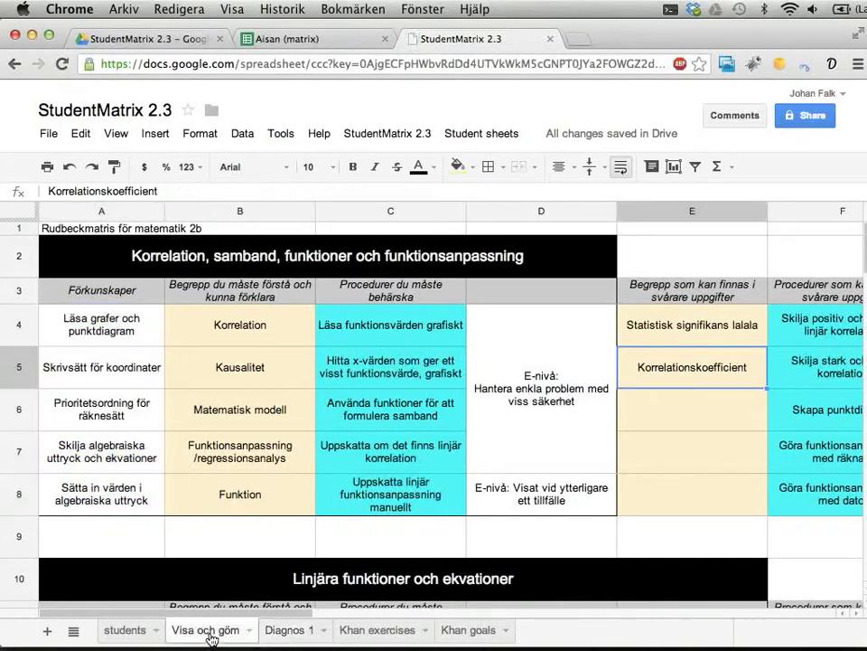
{"action": "left_click", "coordinate": [289, 632]}
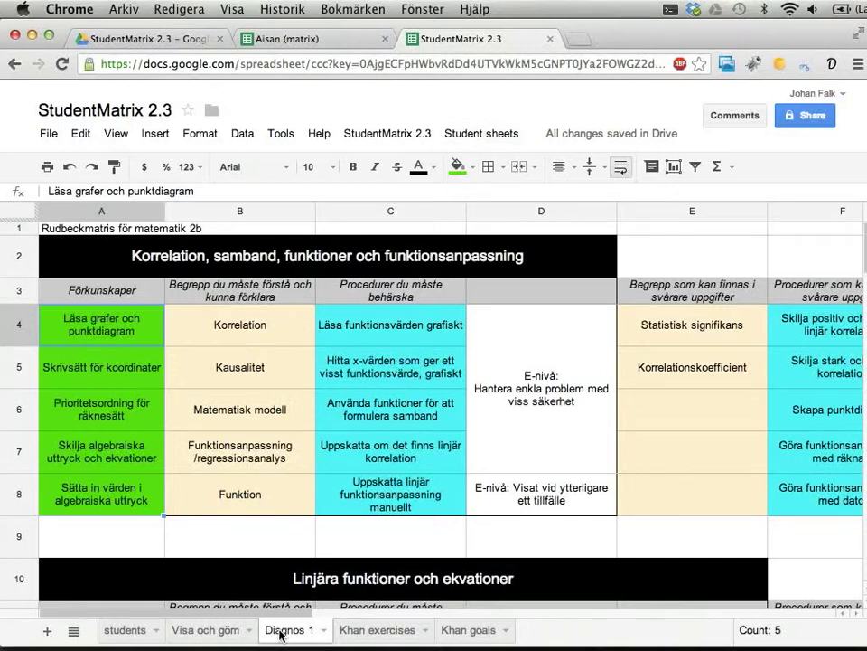
Check which tab in the student matrices the Diagnos 1 sheet is connected to, and dismiss the message
{"action": "left_click", "coordinate": [482, 133]}
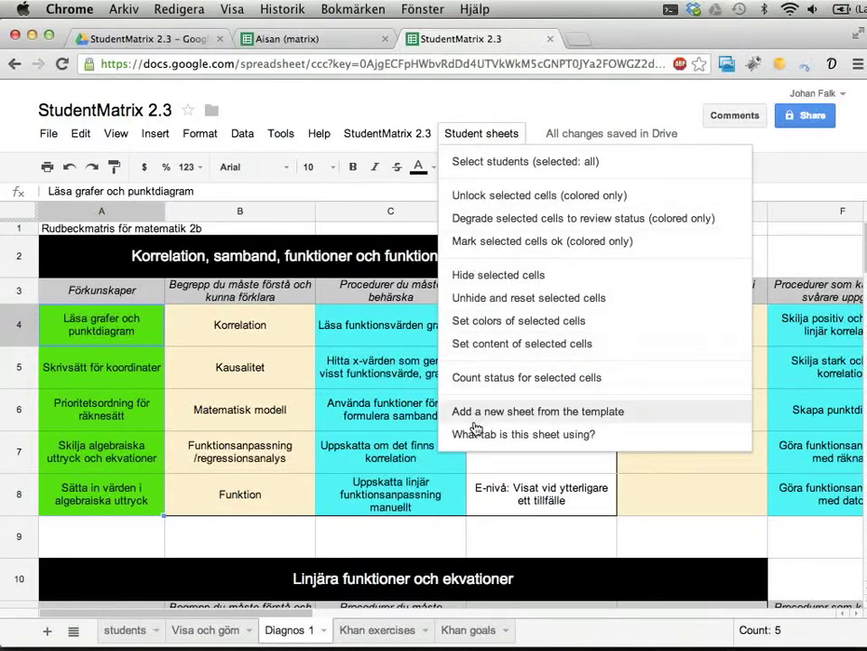
{"action": "left_click", "coordinate": [501, 434]}
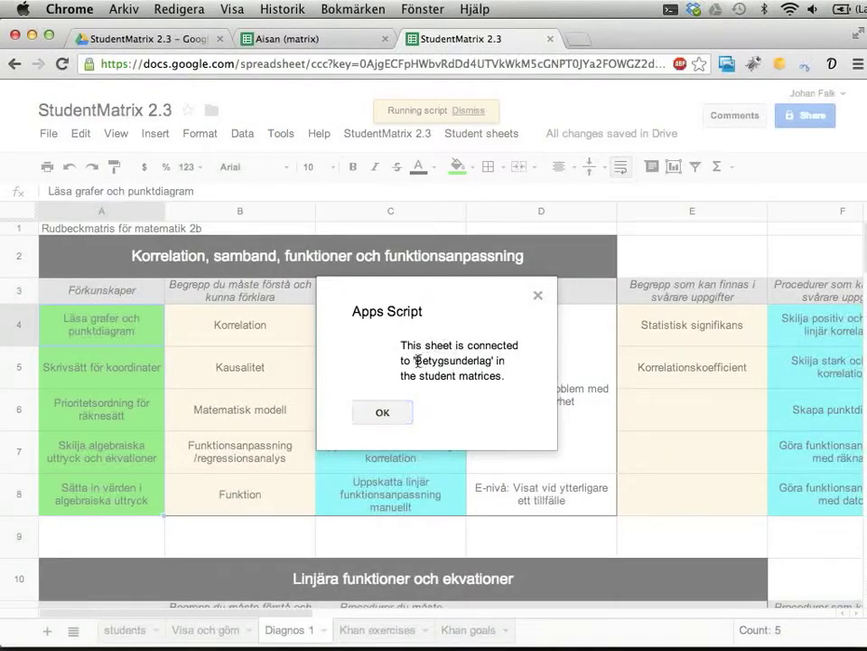
{"action": "left_click_drag", "start_coordinate": [413, 360], "coordinate": [499, 362]}
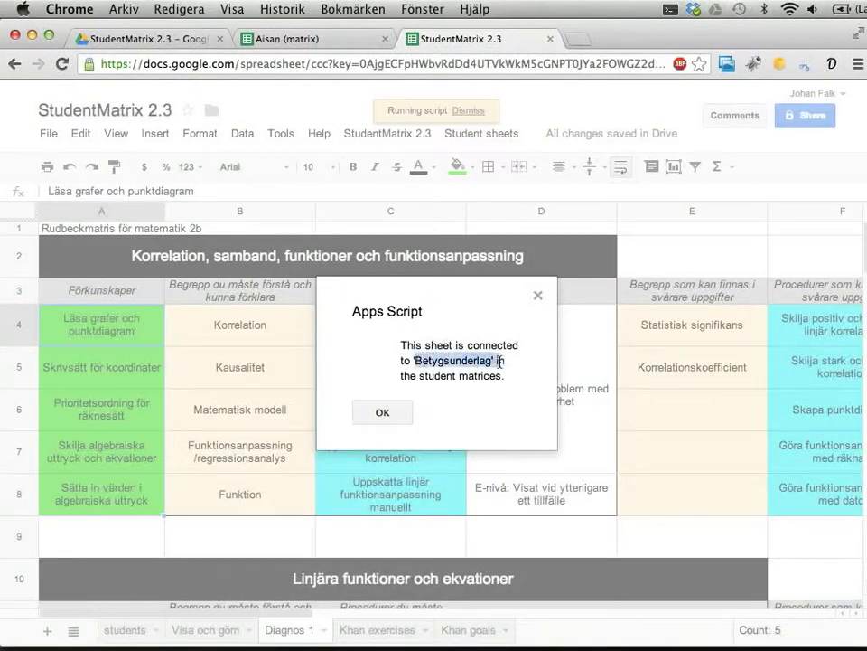
{"action": "left_click", "coordinate": [379, 413]}
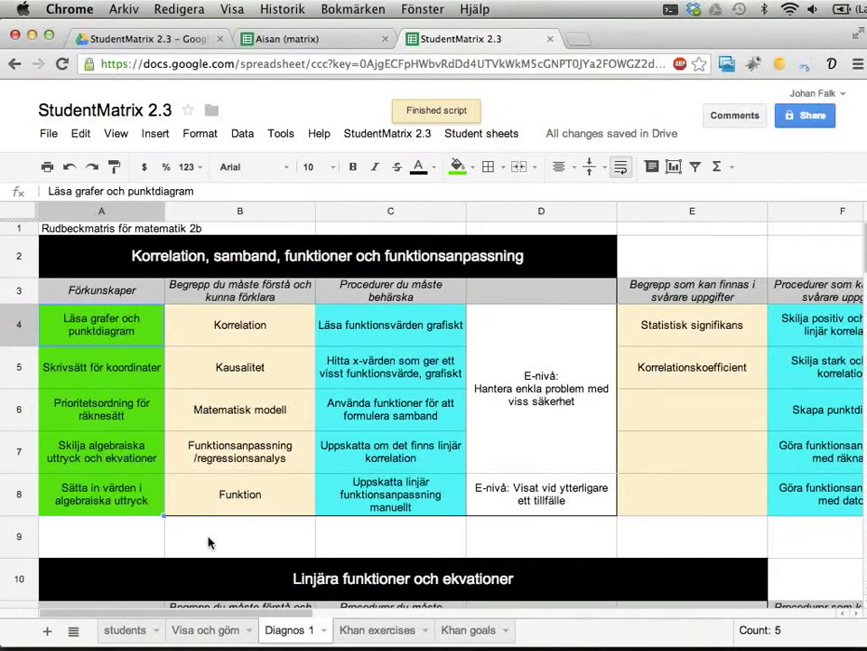
Check which tab in the student matrices the Visa och göm sheet is connected to
{"action": "left_click", "coordinate": [200, 632]}
{"action": "left_click", "coordinate": [492, 135]}
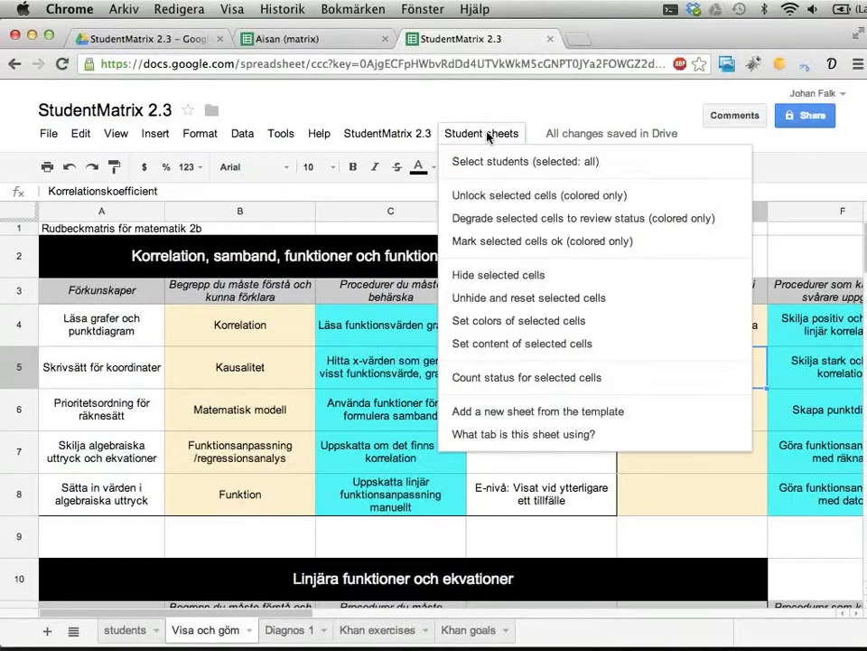